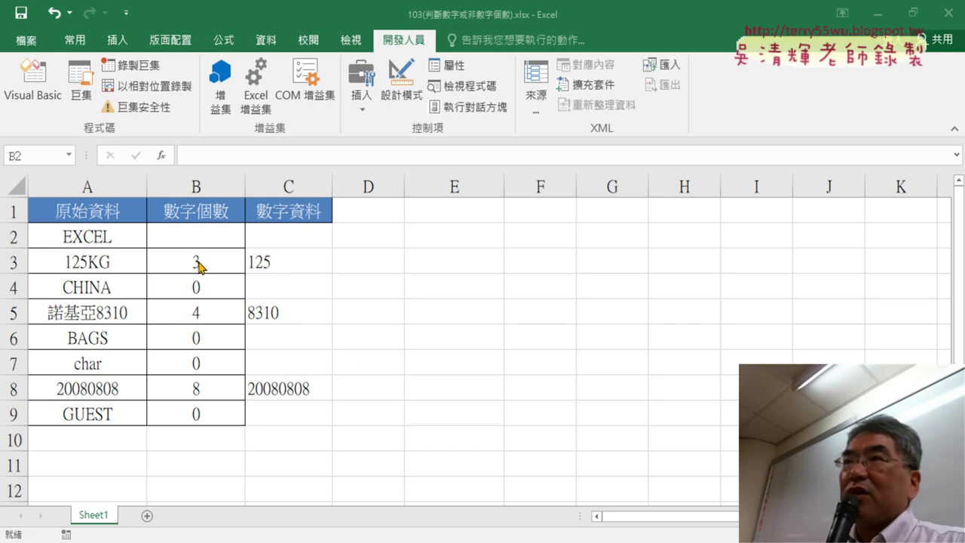
Review the digit-count and ExtractNumbers functions in the VBA editor, then return to the worksheet
left_click(44, 92)
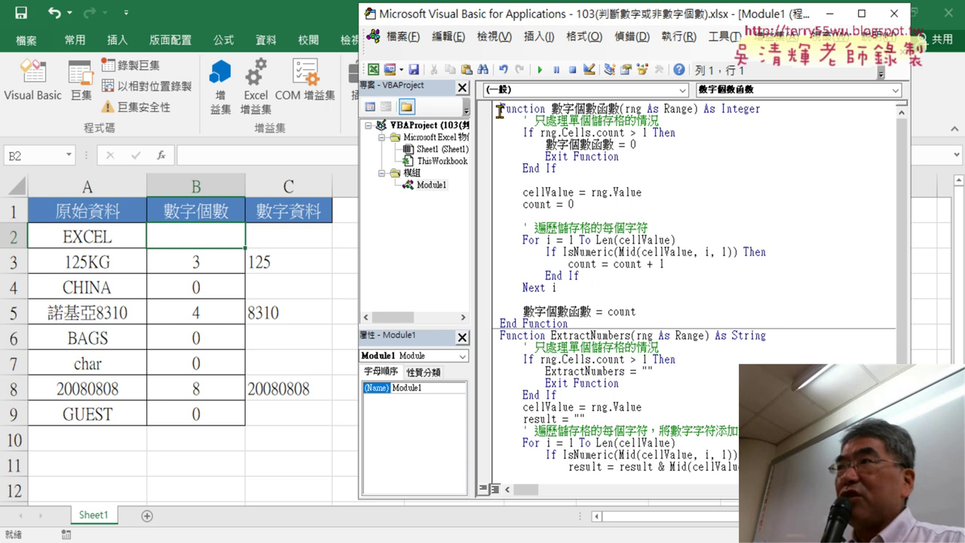
left_click_drag(498, 110, 547, 110)
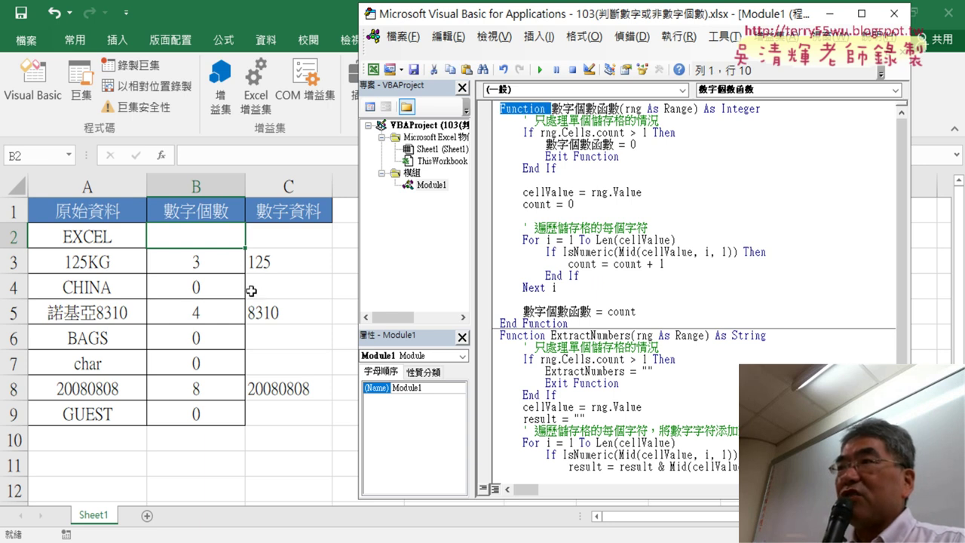
left_click_drag(549, 335, 503, 334)
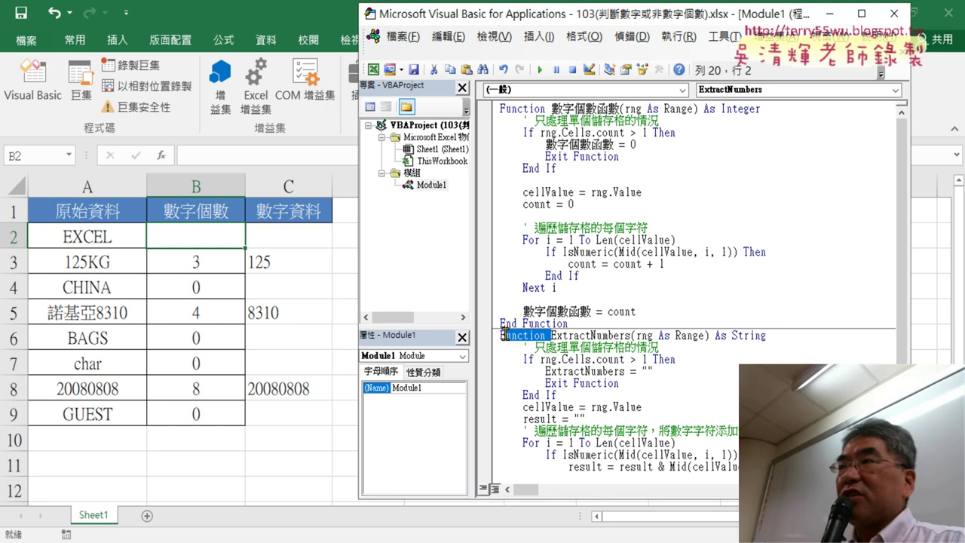
left_click_drag(544, 112, 499, 109)
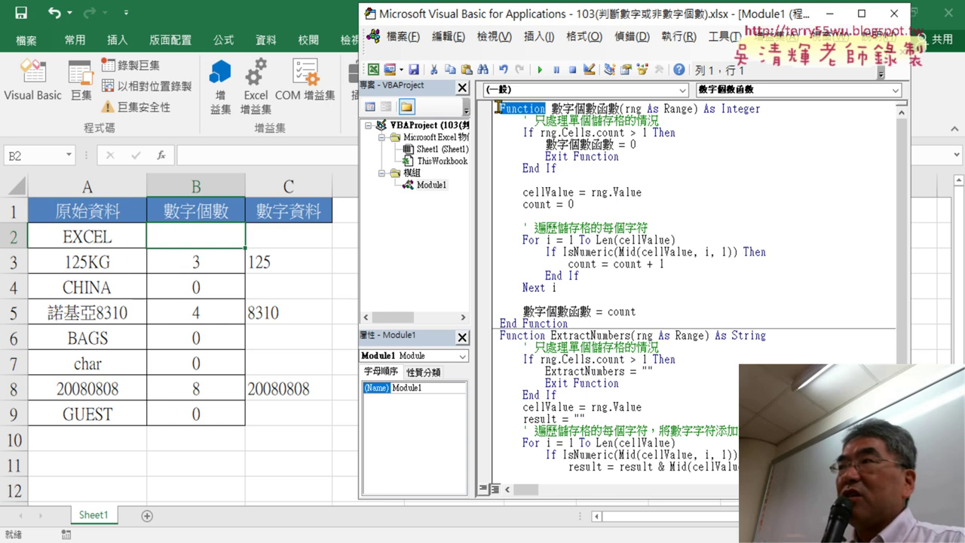
scroll(596, 272, "down", 1)
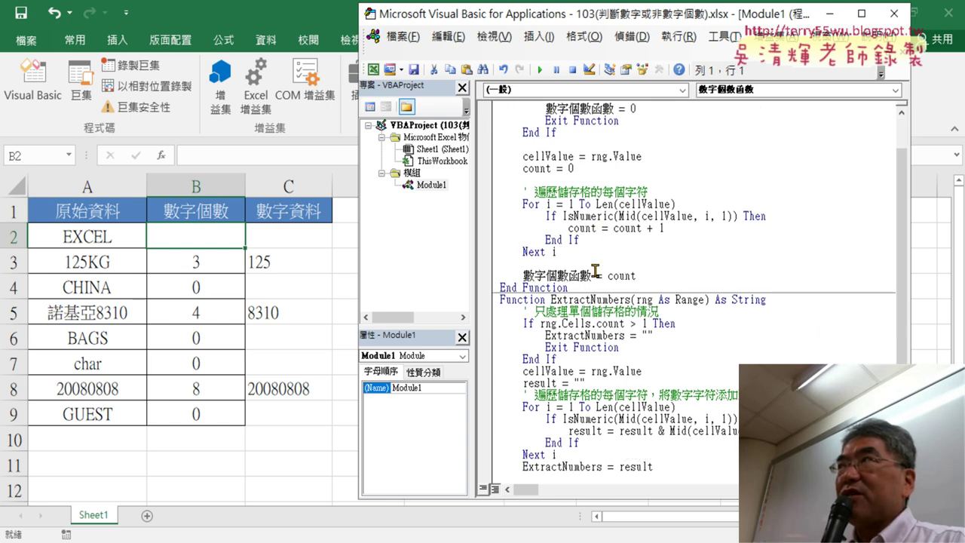
scroll(595, 271, "down", 1)
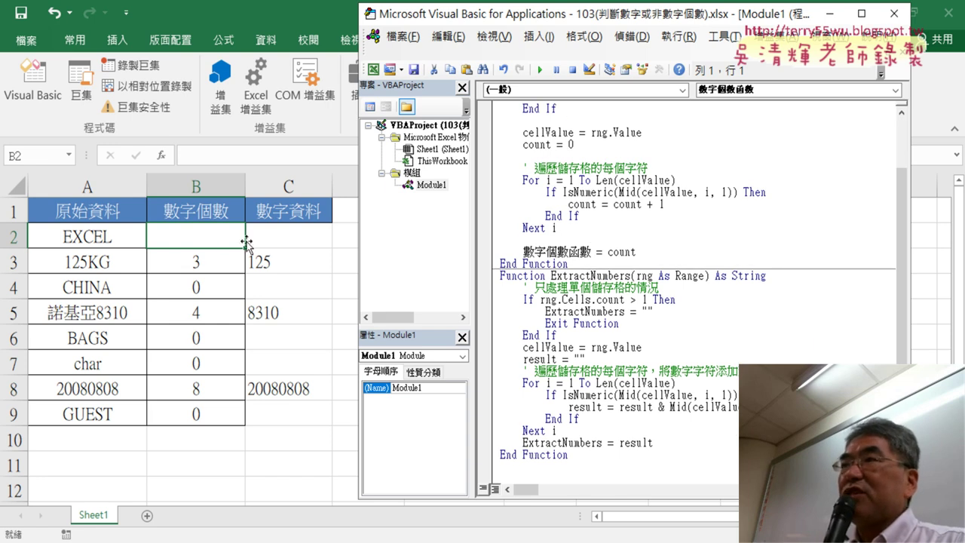
left_click(186, 240)
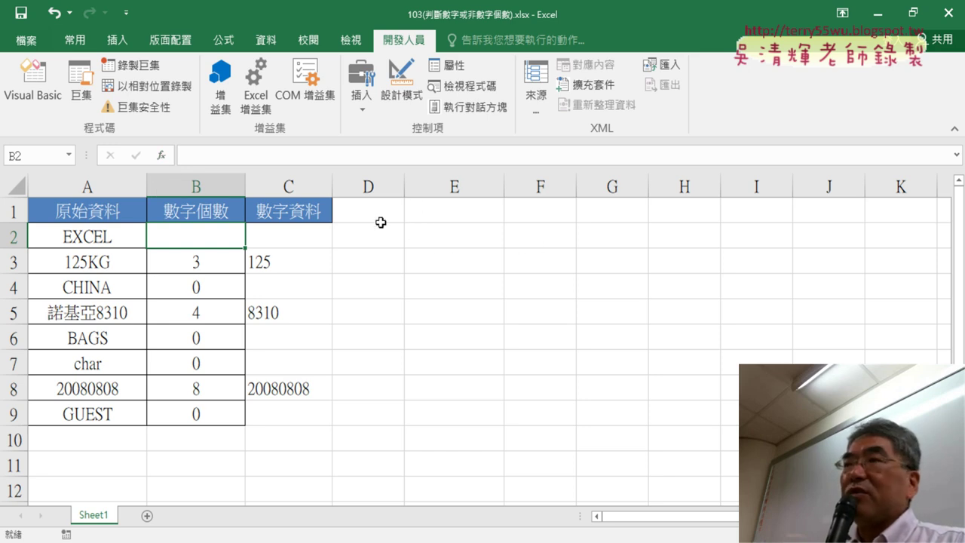
Inspect the headers B1 and C1 and the formulas in B2:B9 and C2:C3, then switch to Google Docs
left_click(212, 213)
left_click(296, 212)
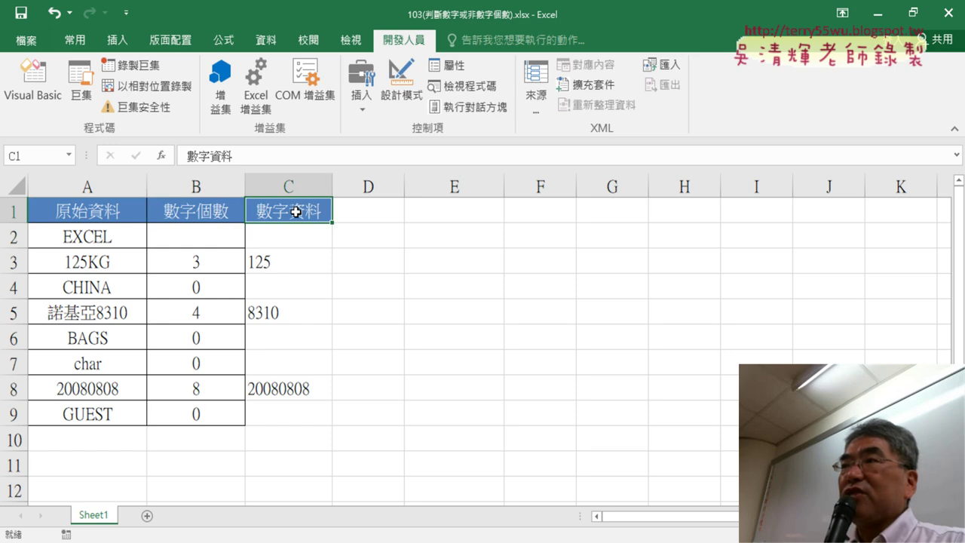
left_click_drag(193, 235, 194, 414)
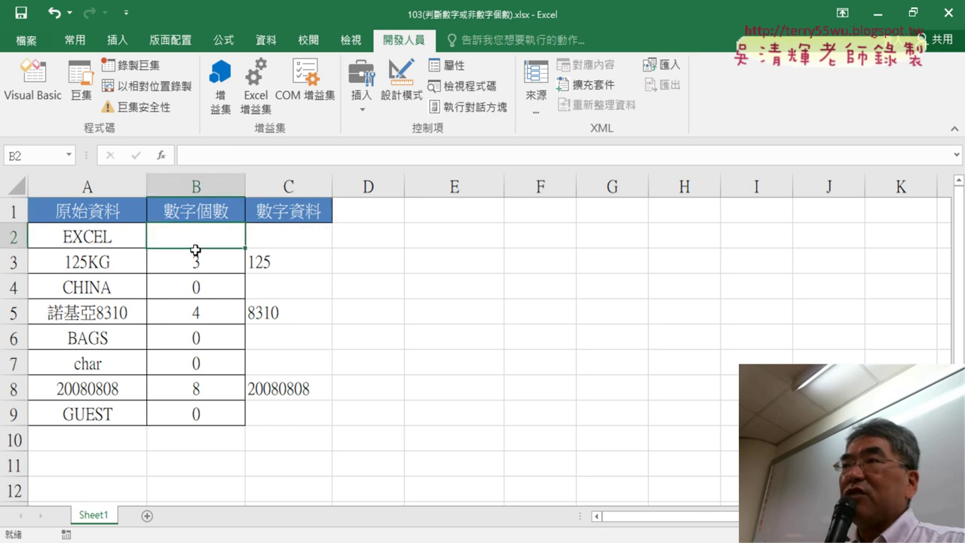
mouse_move(288, 241)
left_mouse_down()
mouse_move(289, 275)
mouse_move(219, 405)
left_mouse_up()
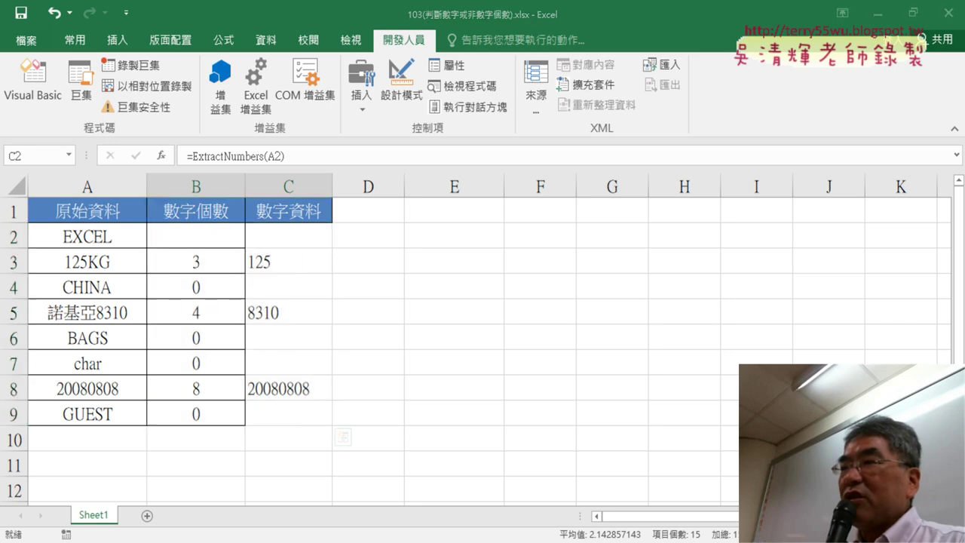
key("alt+Tab")
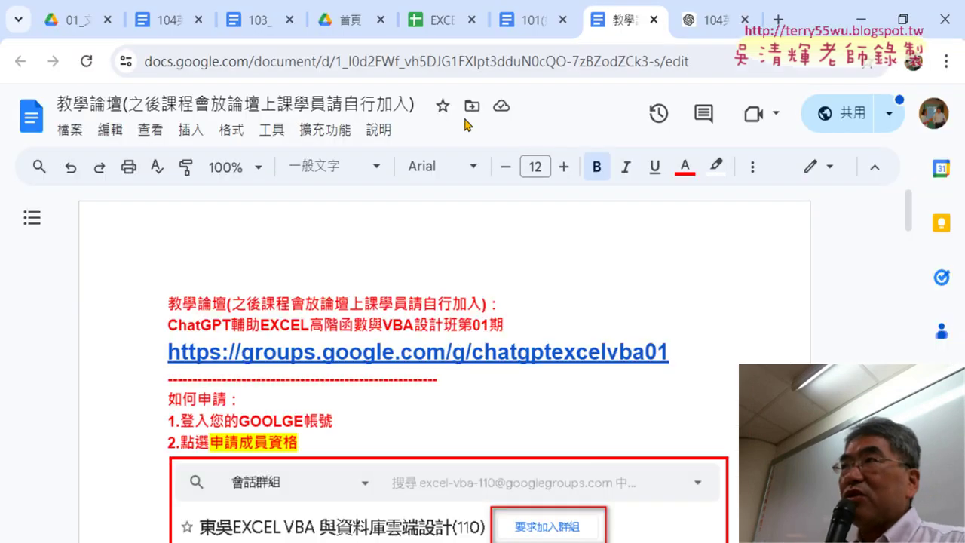
Copy the CountNumericCharactersInRange Sub through End Sub from 103_判斷數字或非數字個數.docx and switch to the VBA editor
left_click(252, 20)
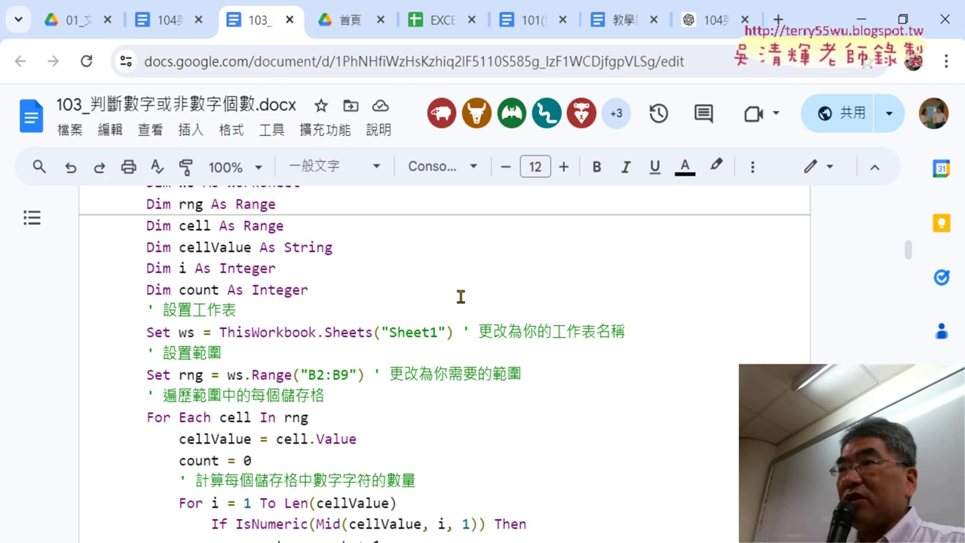
scroll(461, 296, "up", 8)
scroll(461, 296, "down", 5)
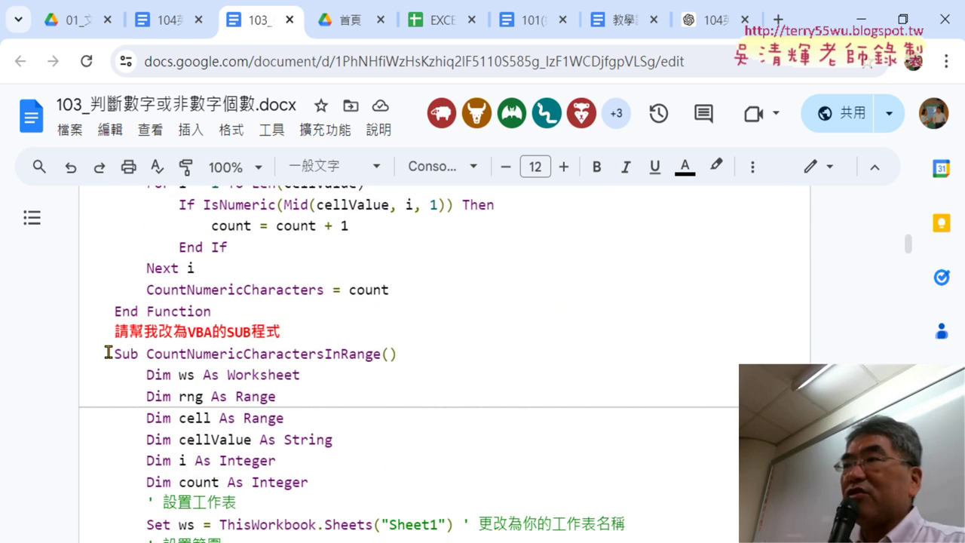
scroll(510, 338, "down", 3)
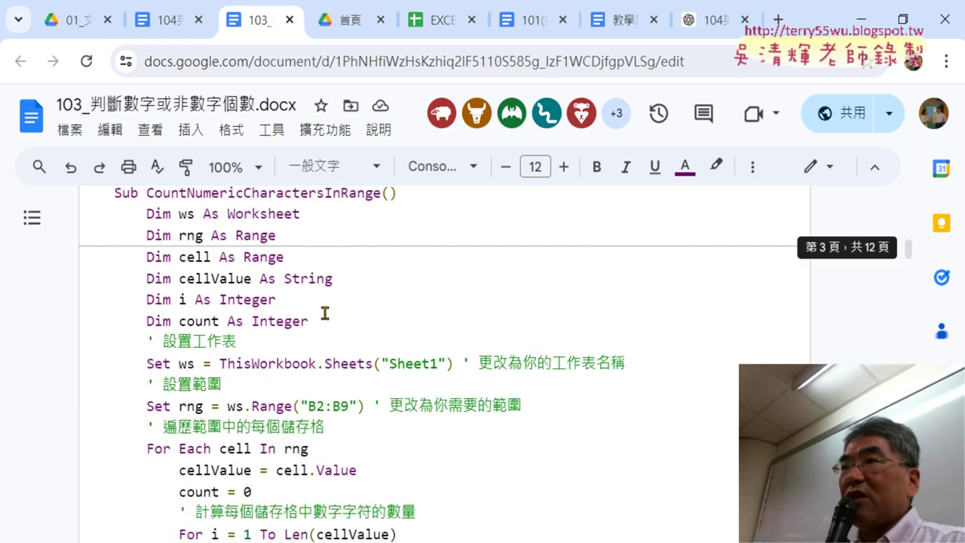
scroll(139, 256, "up", 2)
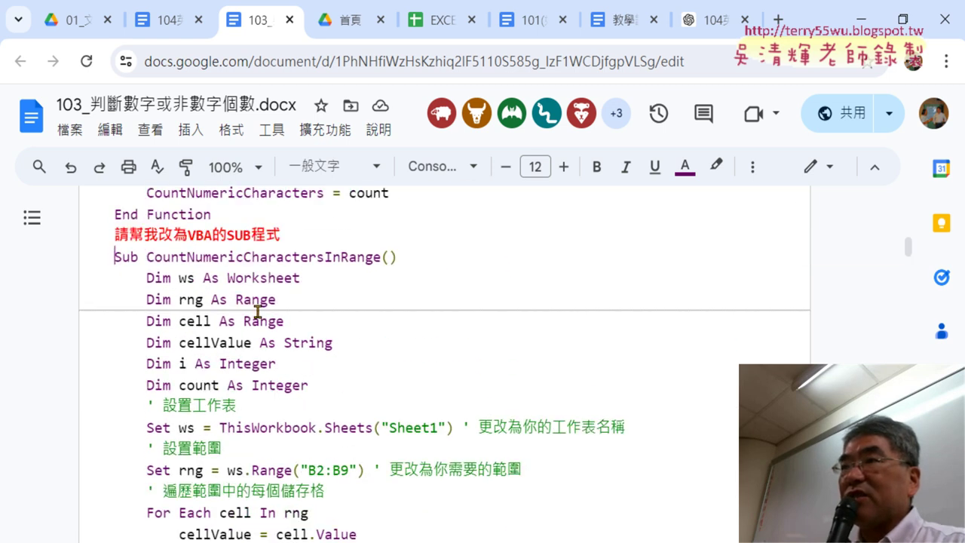
scroll(257, 310, "down", 3)
scroll(276, 338, "down", 2)
scroll(226, 405, "down", 1)
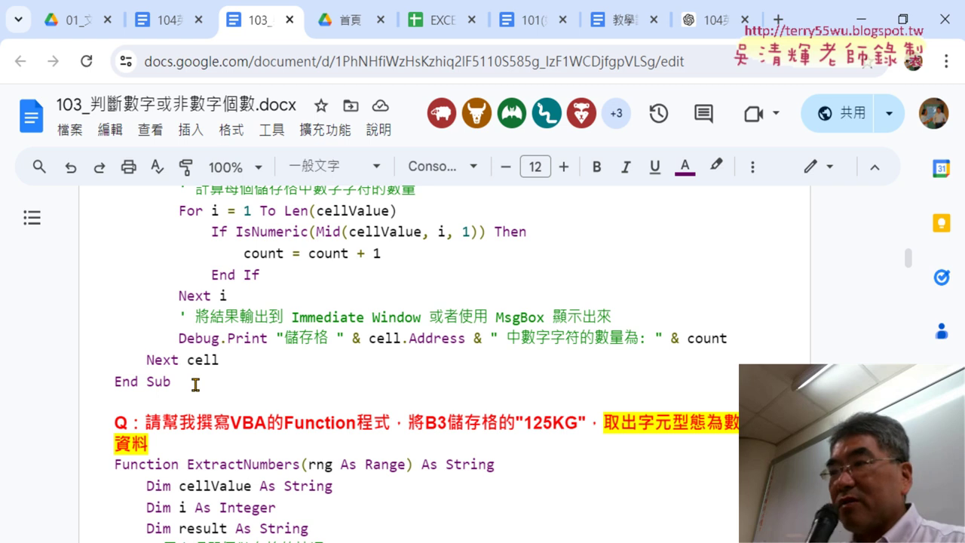
left_click(195, 385, "shift")
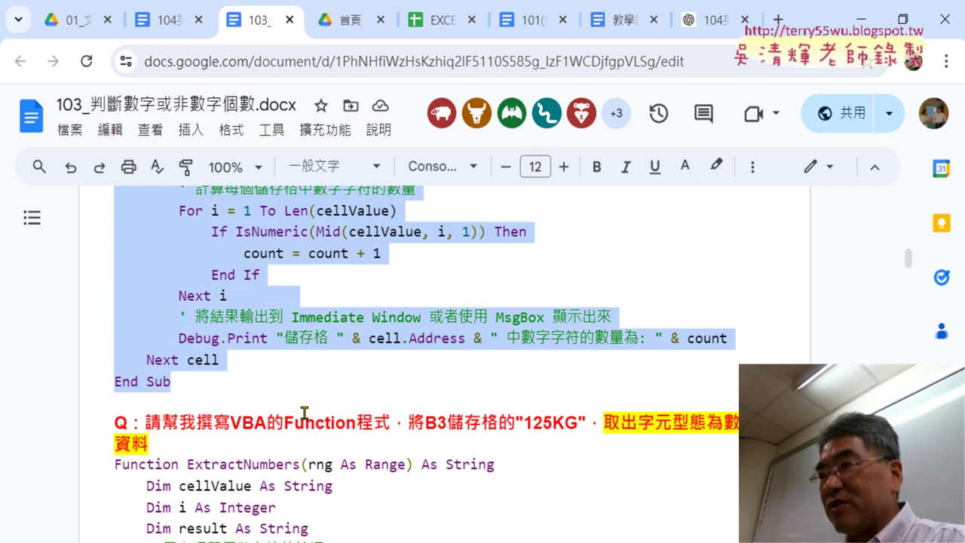
key("alt+Tab")
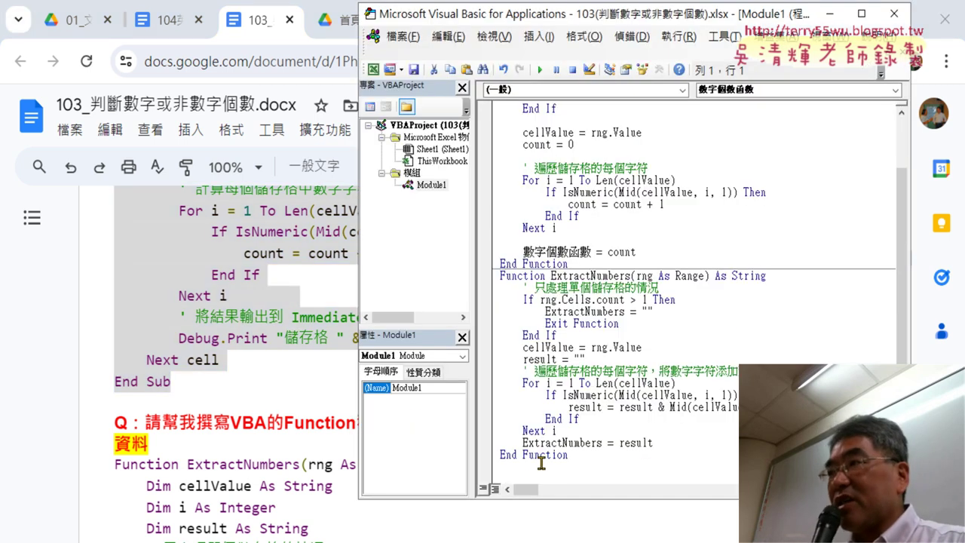
Paste the Sub below End Function in Module1, then bring the worksheet back and select B2:C9
left_click(541, 463)
key("ctrl+v")
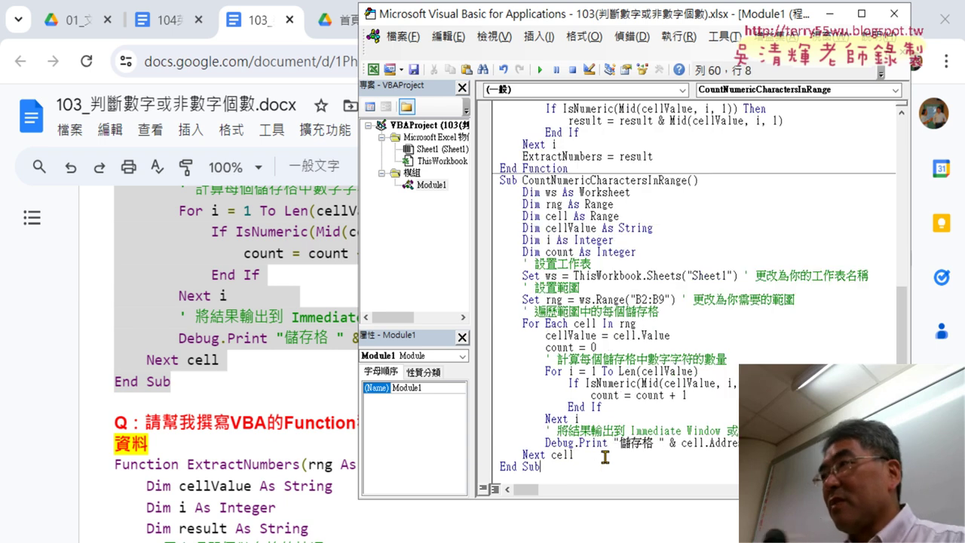
left_click_drag(791, 15, 790, 45)
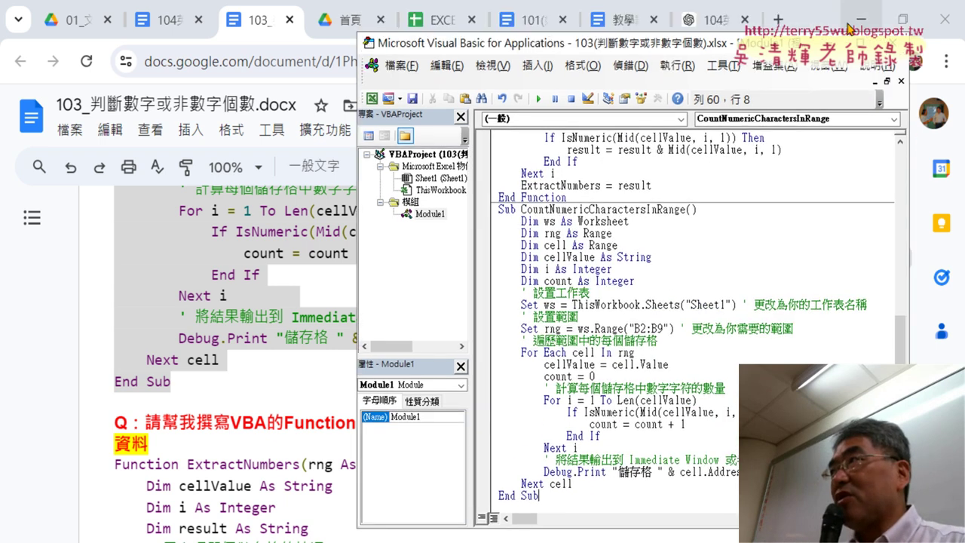
left_click(848, 28)
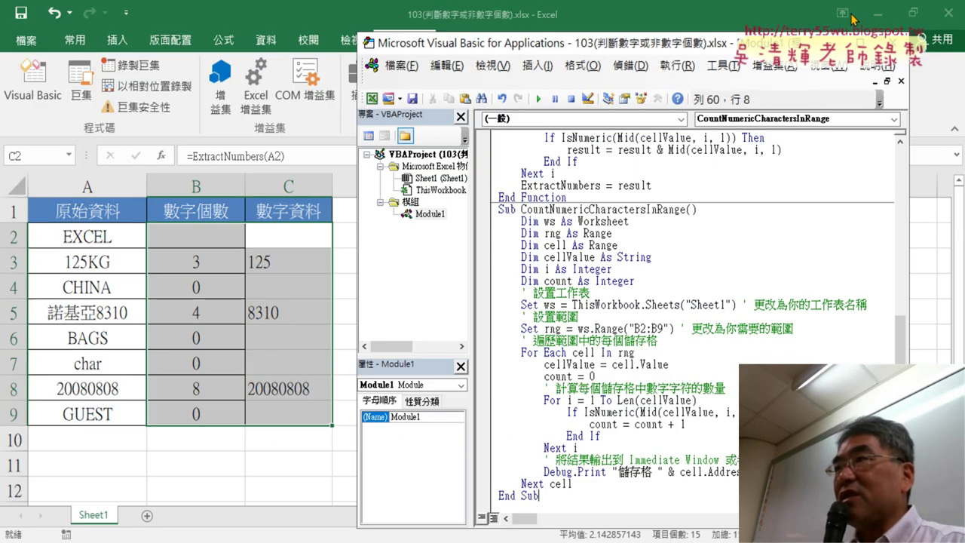
left_click(193, 234)
left_click_drag(193, 233, 290, 421)
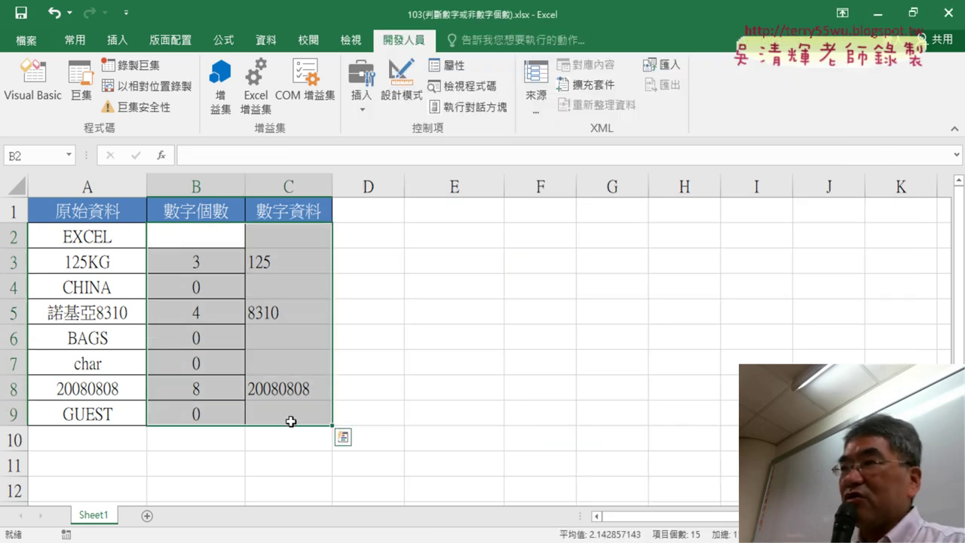
Clear B2:C9 and run CountNumericCharactersInRange from the VBA editor
key("Delete")
left_click(33, 83)
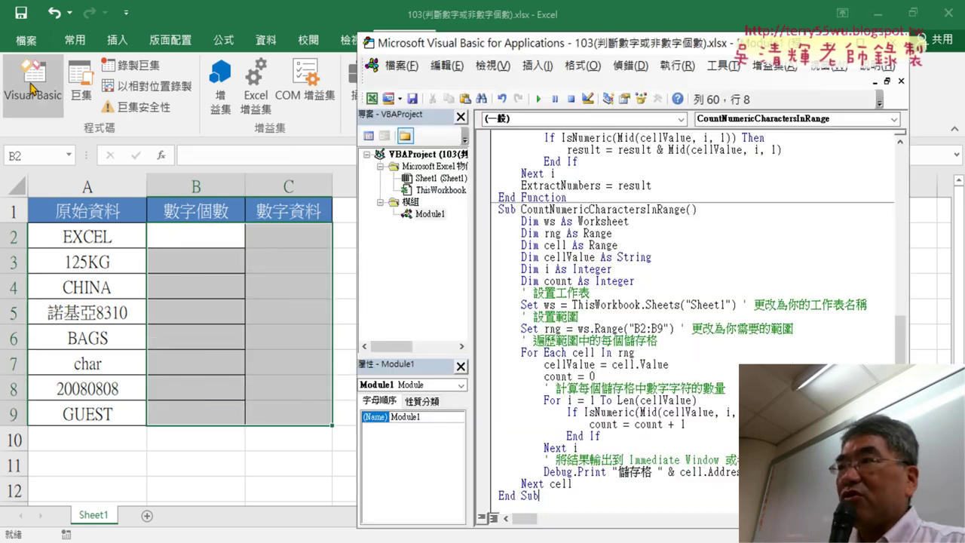
left_click(590, 280)
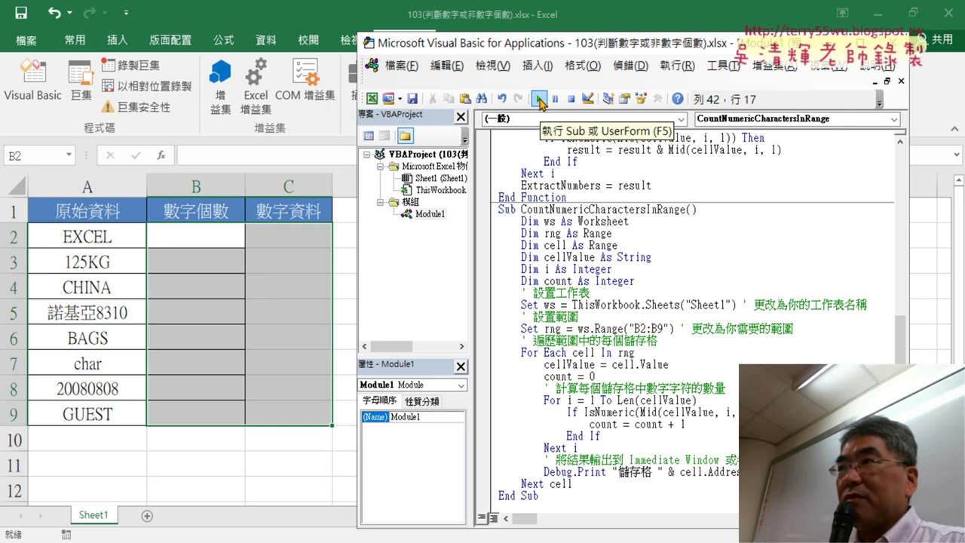
left_click(539, 99)
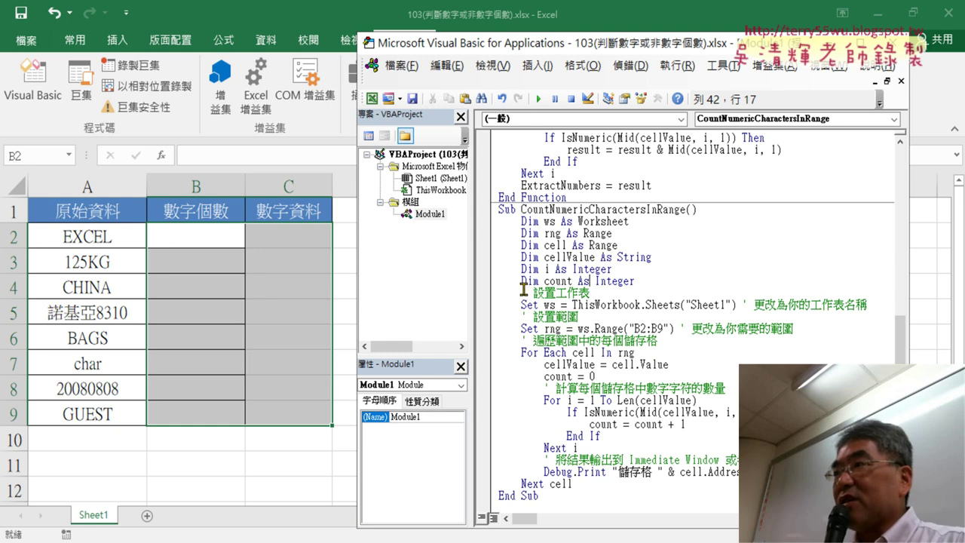
Highlight the worksheet-setup comment, then shift the VBA editor left and widen it
left_click_drag(522, 292, 590, 292)
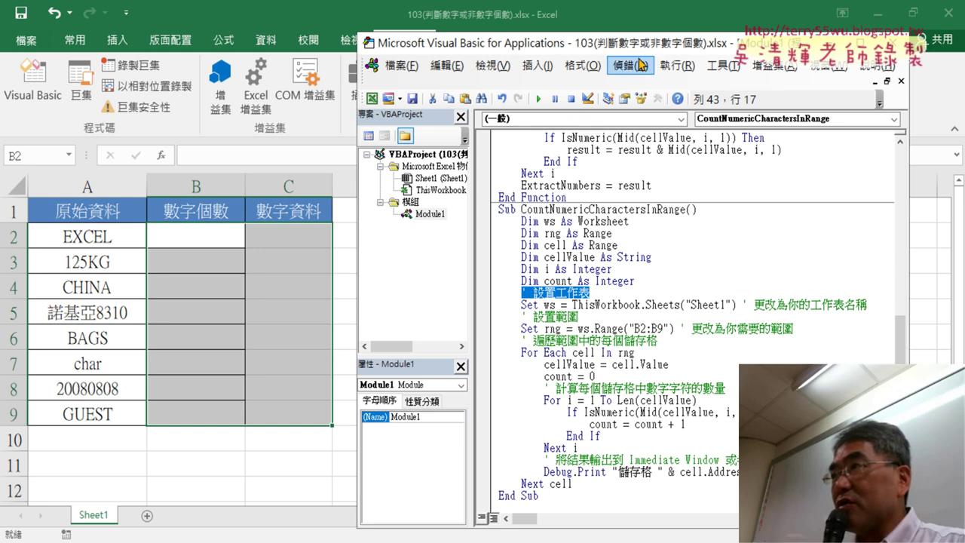
left_click_drag(618, 43, 524, 41)
left_click_drag(818, 258, 917, 260)
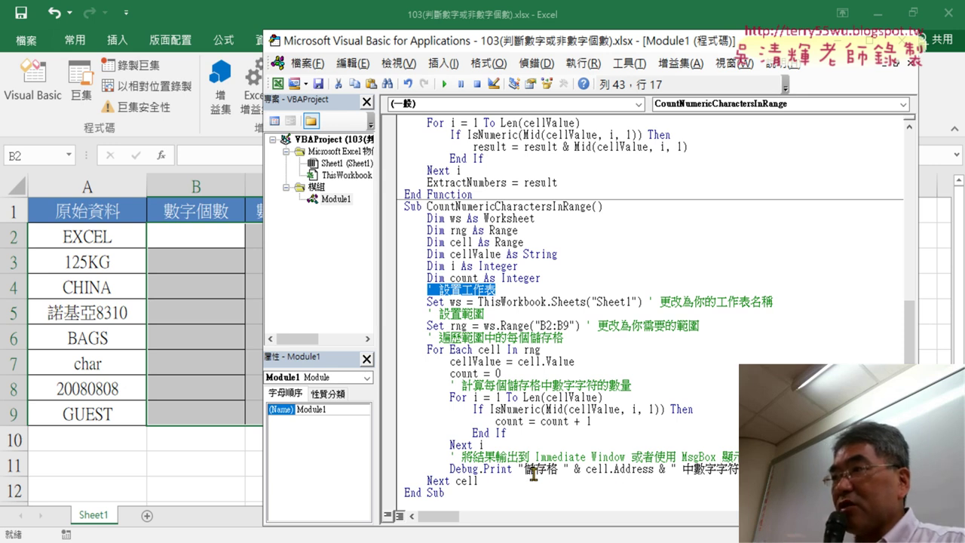
Highlight the Debug.Print statement and scroll through Module1's code
left_click_drag(445, 468, 503, 470)
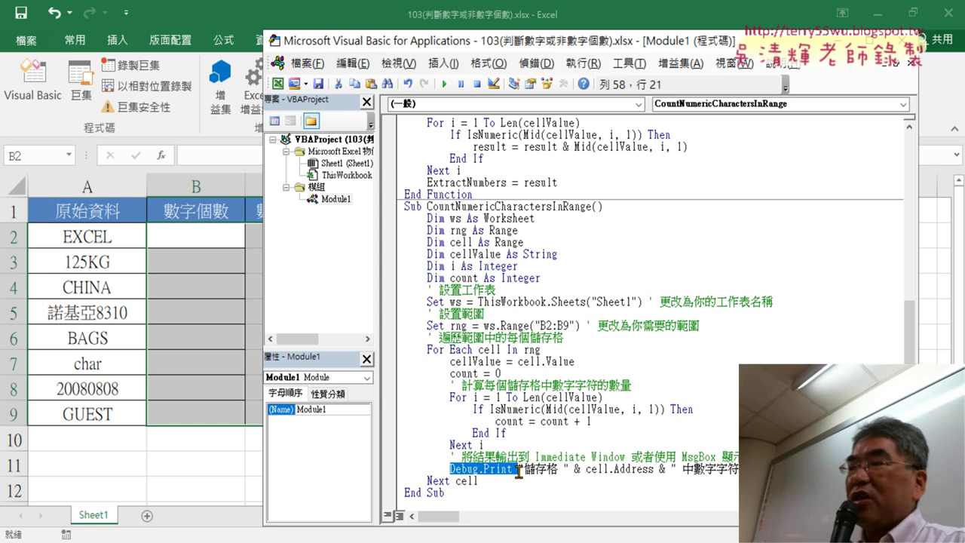
scroll(619, 409, "up", 2)
scroll(610, 354, "up", 5)
scroll(603, 300, "up", 1)
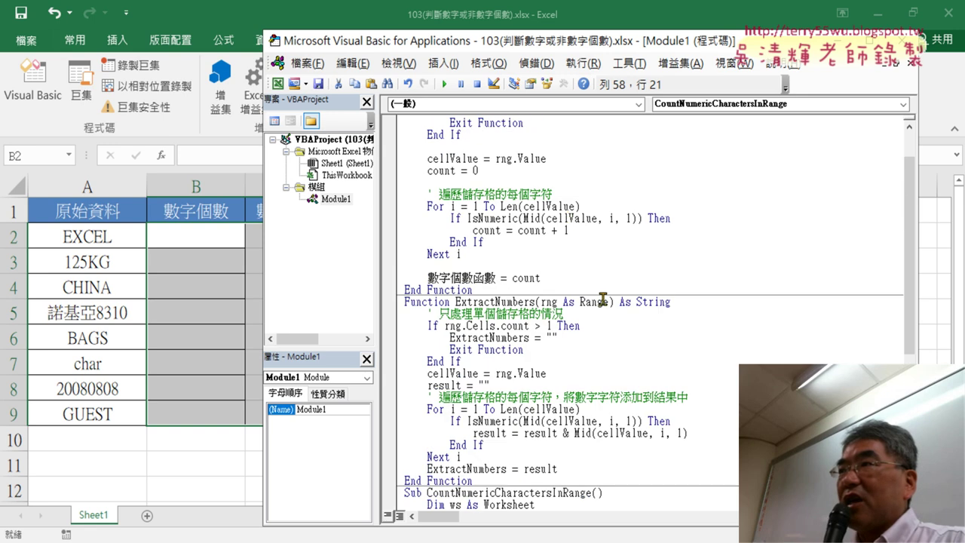
scroll(564, 317, "down", 3)
scroll(587, 354, "down", 2)
scroll(586, 354, "down", 3)
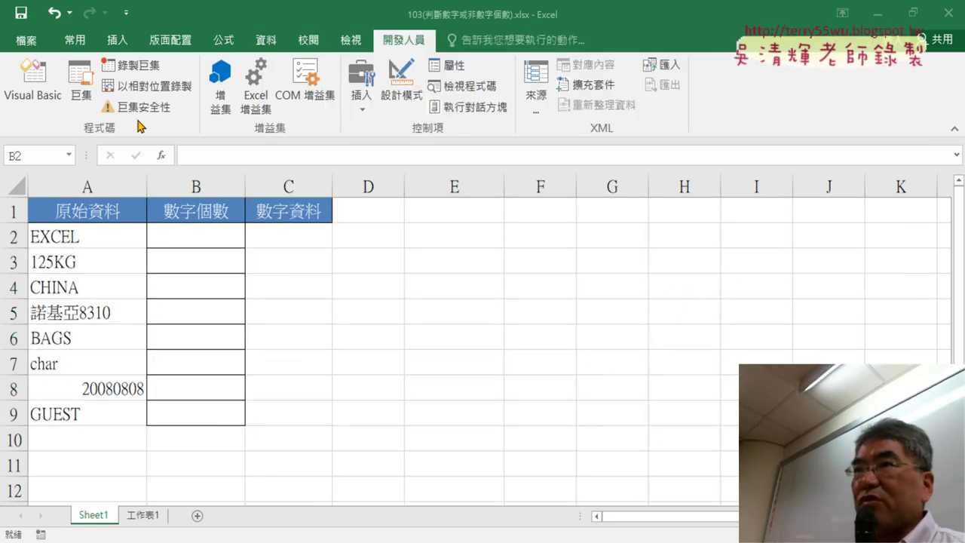
Run CountNumericCharactersInRange, filling B2:B9 with 0, 3, 0, 4, 0, 0, 8, 0
left_click(33, 90)
left_click(541, 207)
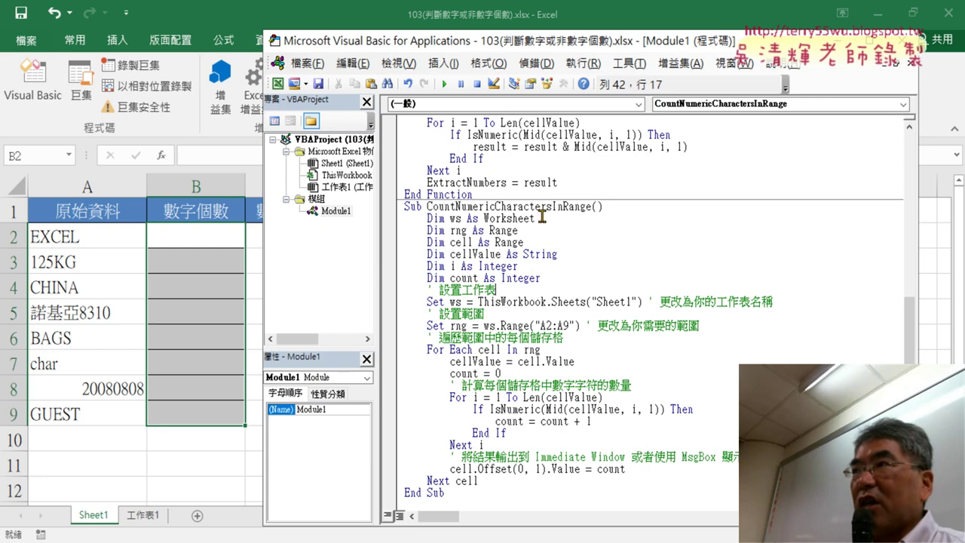
left_click(444, 84)
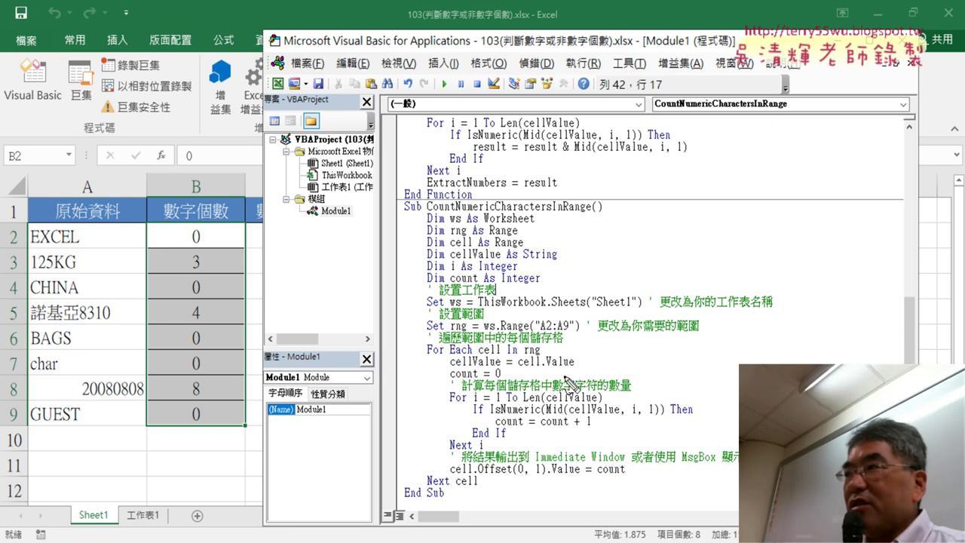
left_click_drag(581, 348, 580, 329)
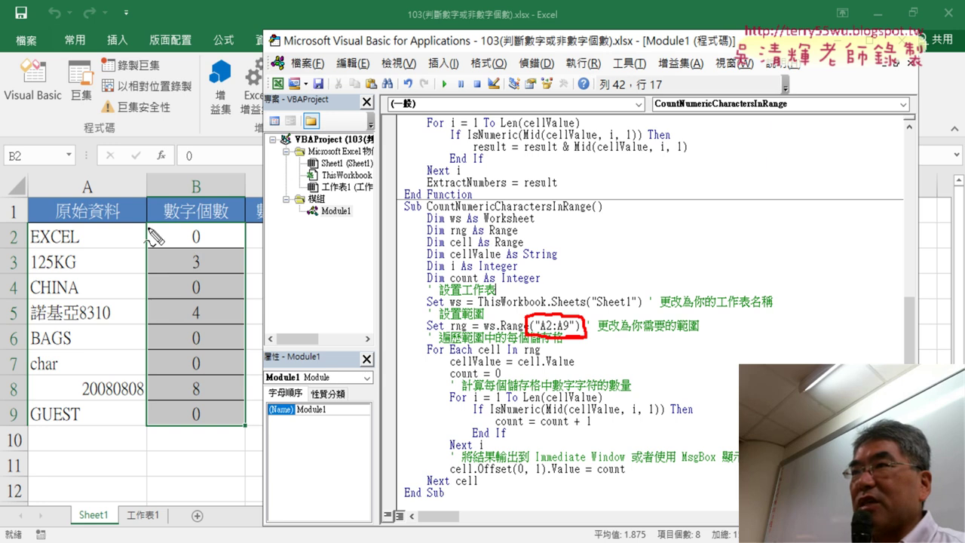
left_click_drag(148, 227, 146, 407)
left_click_drag(161, 222, 150, 395)
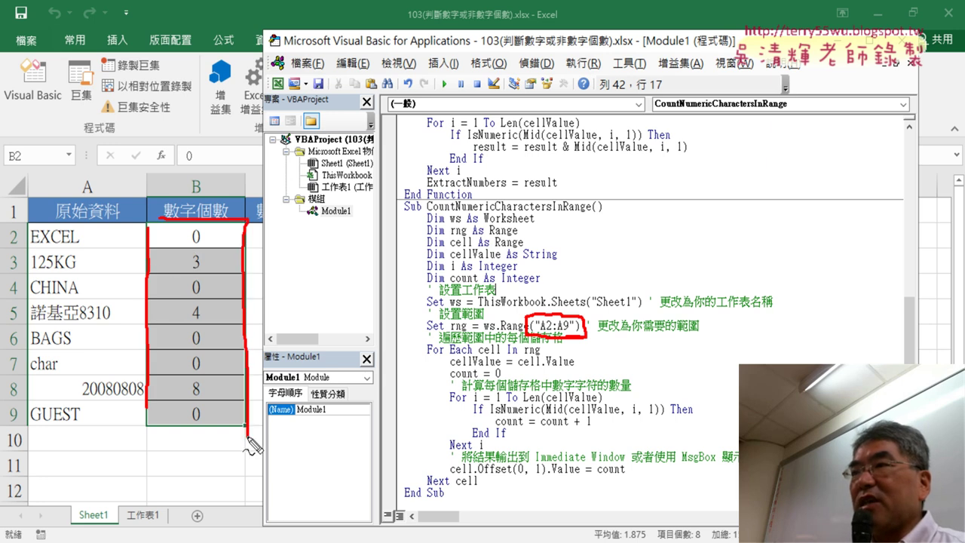
left_click_drag(27, 220, 27, 425)
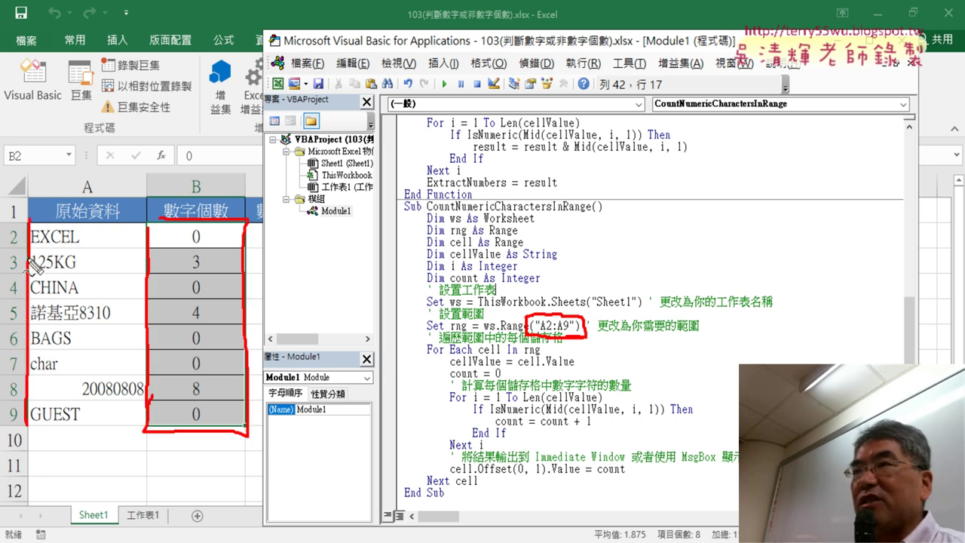
mouse_move(30, 220)
left_mouse_down()
mouse_move(143, 345)
mouse_move(27, 423)
left_mouse_up()
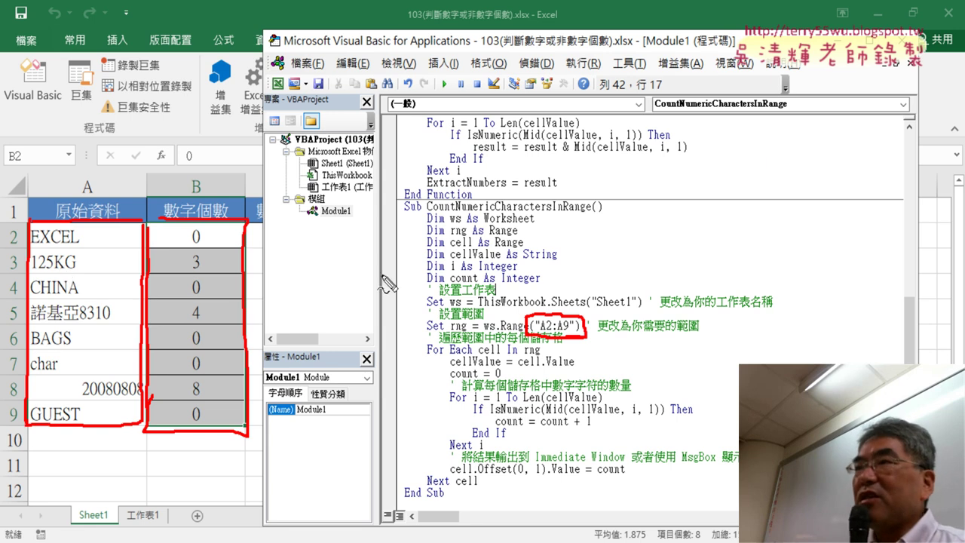
mouse_move(199, 190)
left_mouse_down()
mouse_move(535, 289)
mouse_move(539, 280)
left_mouse_up()
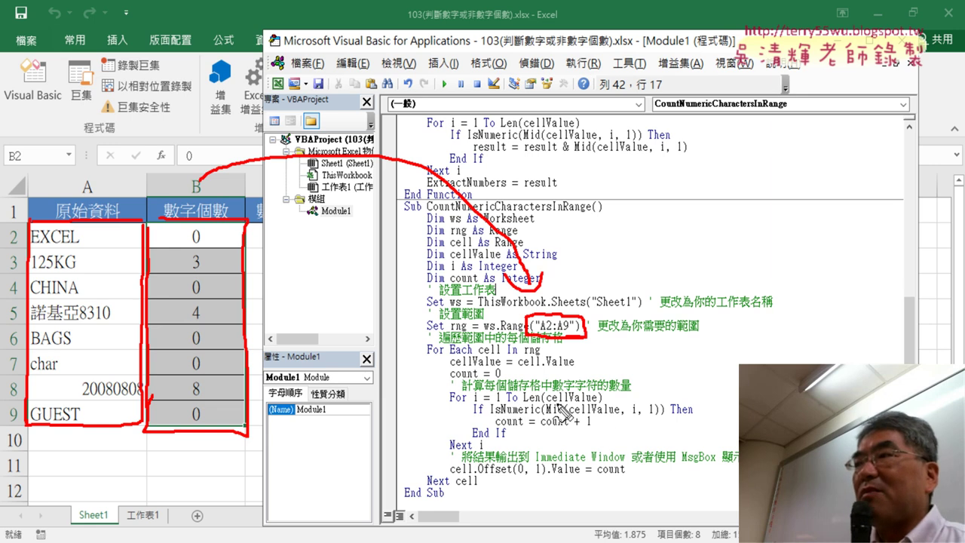
left_click_drag(424, 341, 451, 340)
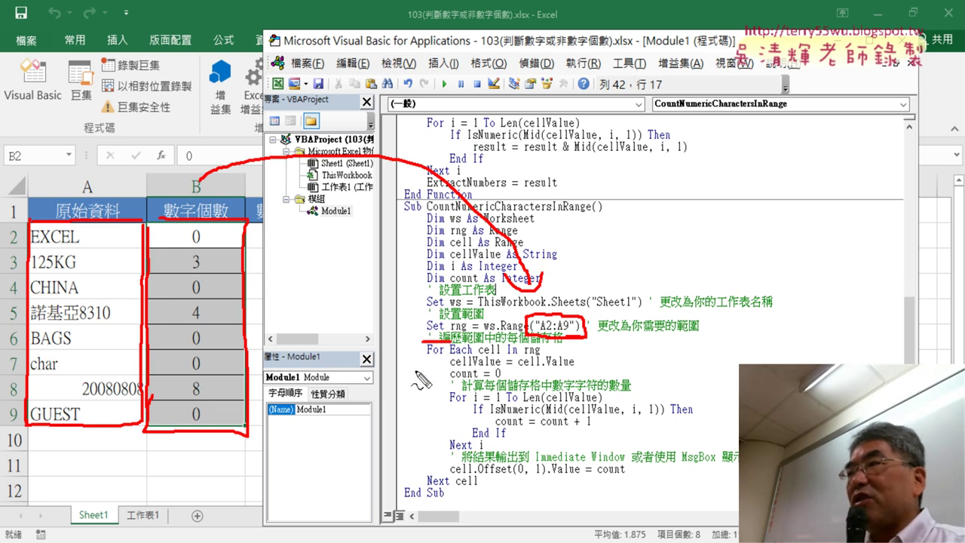
left_click_drag(426, 489, 446, 487)
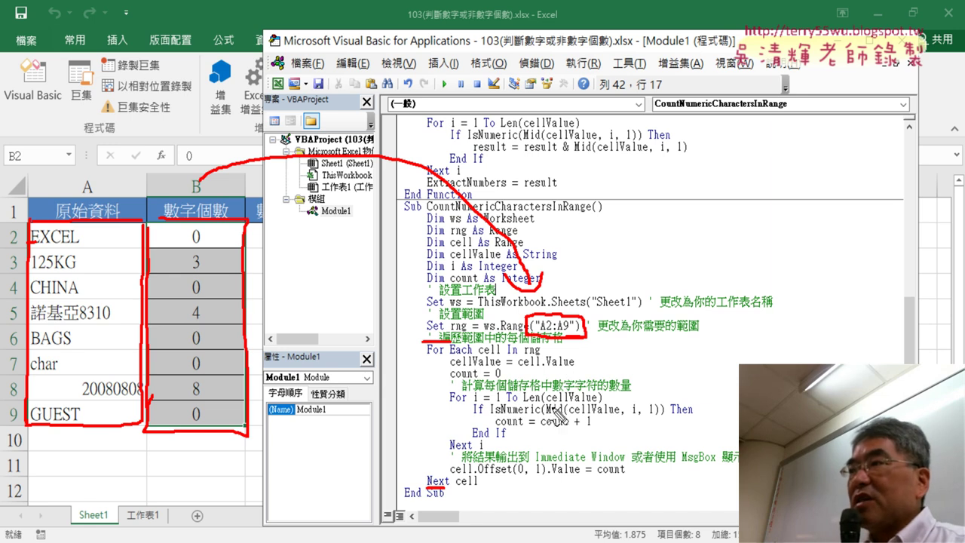
left_click_drag(492, 412, 536, 412)
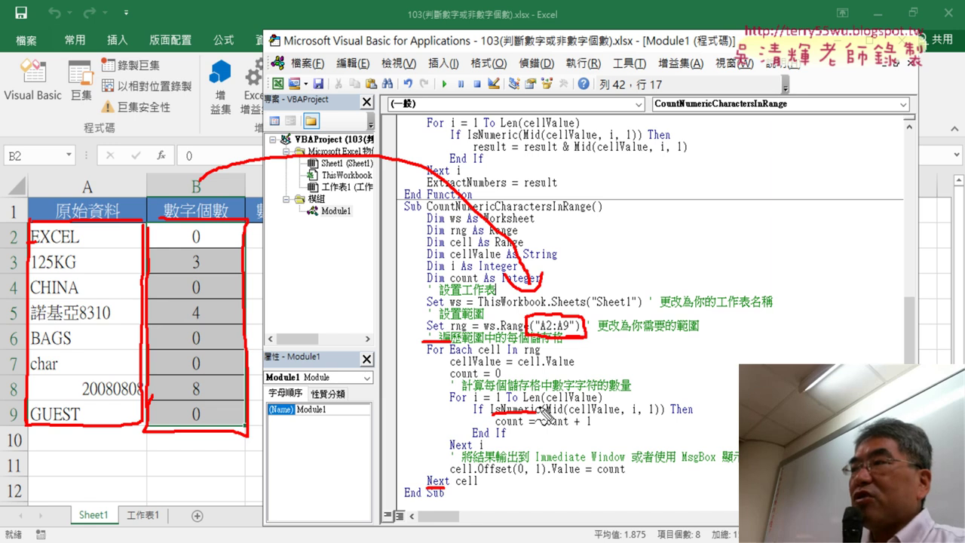
mouse_move(594, 476)
left_mouse_down()
mouse_move(624, 476)
mouse_move(550, 484)
mouse_move(572, 490)
left_mouse_up()
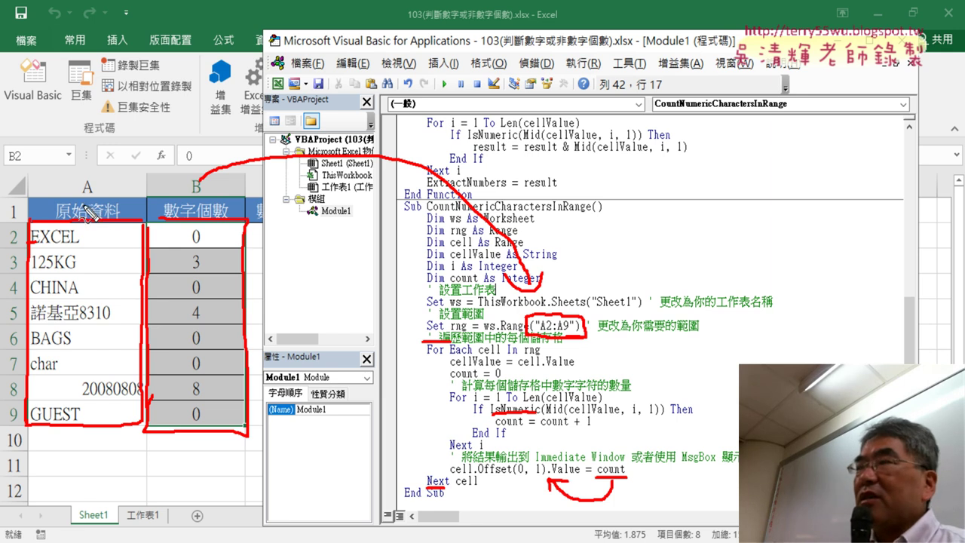
mouse_move(111, 191)
left_mouse_down()
mouse_move(158, 189)
mouse_move(149, 194)
left_mouse_up()
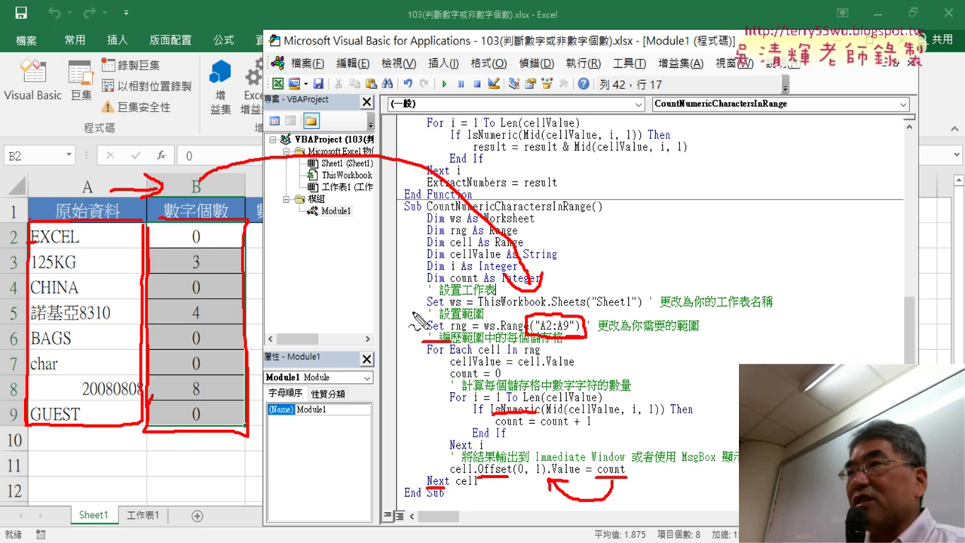
mouse_move(102, 236)
left_mouse_down()
mouse_move(177, 236)
mouse_move(154, 246)
left_mouse_up()
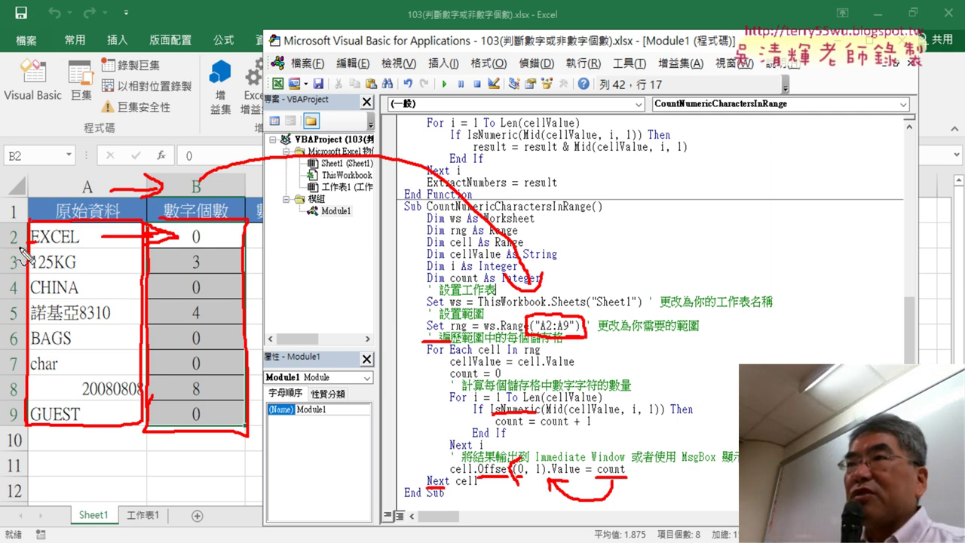
left_click_drag(27, 227, 22, 256)
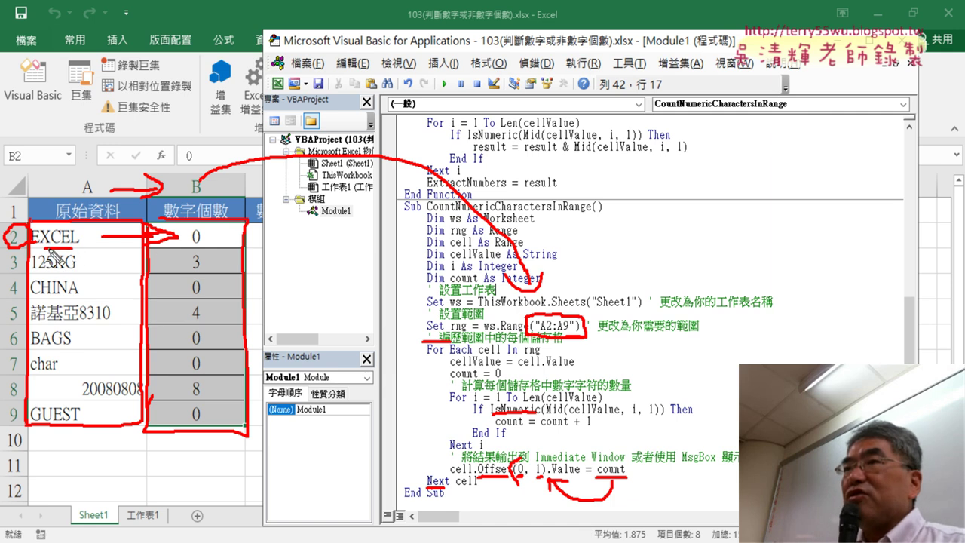
left_click_drag(79, 237, 84, 245)
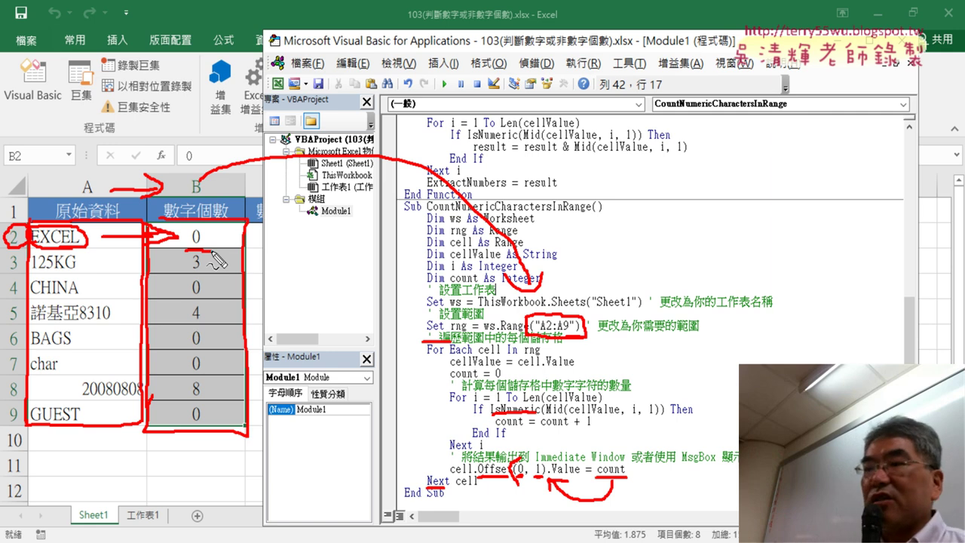
key("Escape")
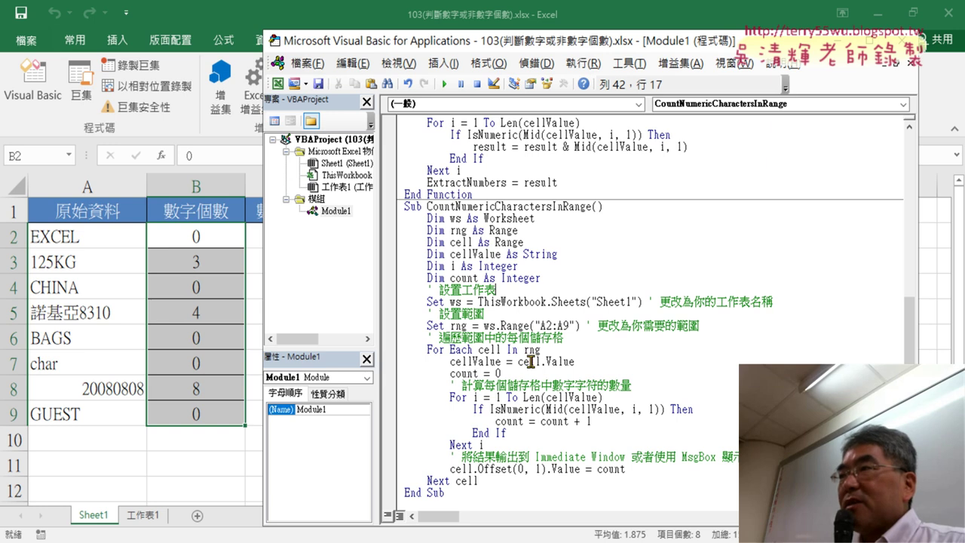
left_click(531, 384)
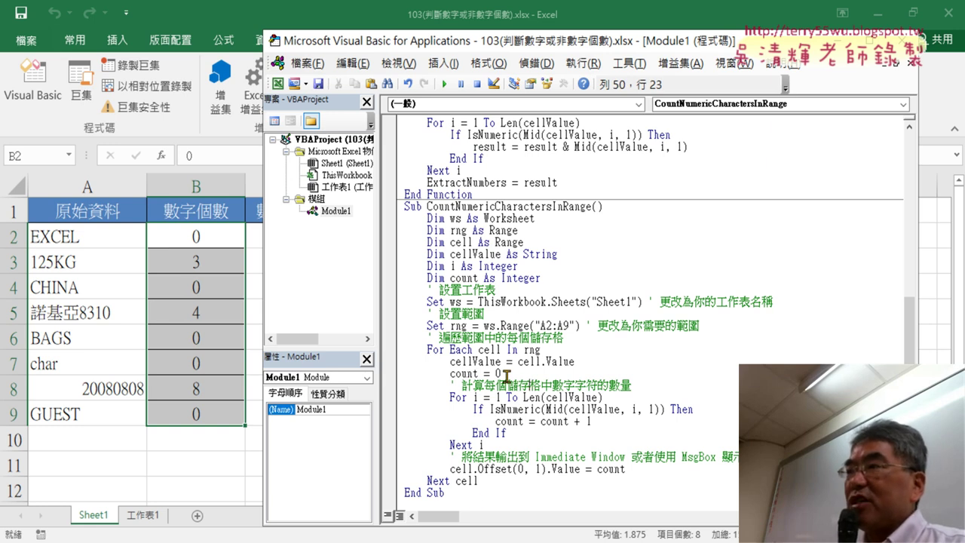
mouse_move(784, 301)
left_mouse_down()
mouse_move(406, 302)
mouse_move(390, 291)
left_mouse_up()
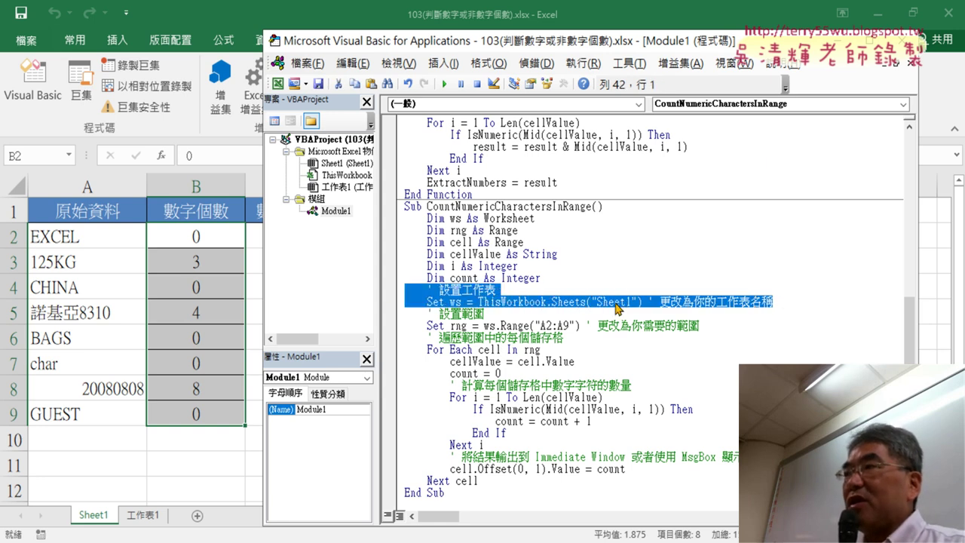
left_click_drag(617, 308, 631, 317)
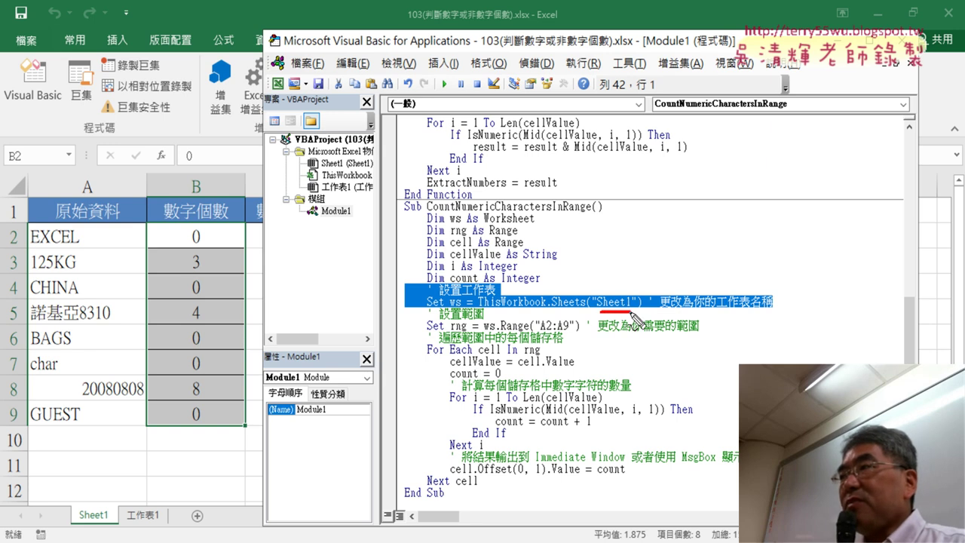
left_click_drag(81, 527, 111, 527)
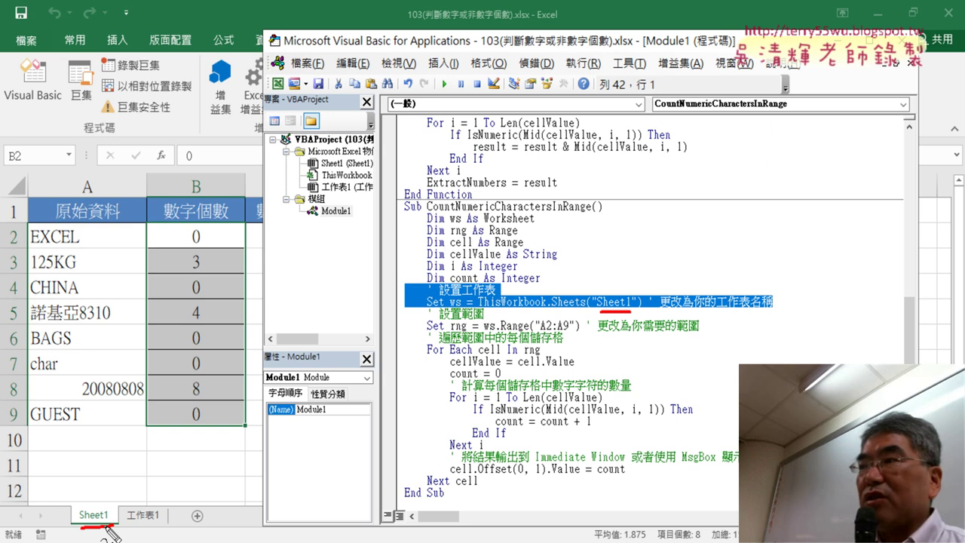
key("Escape")
left_click(500, 352)
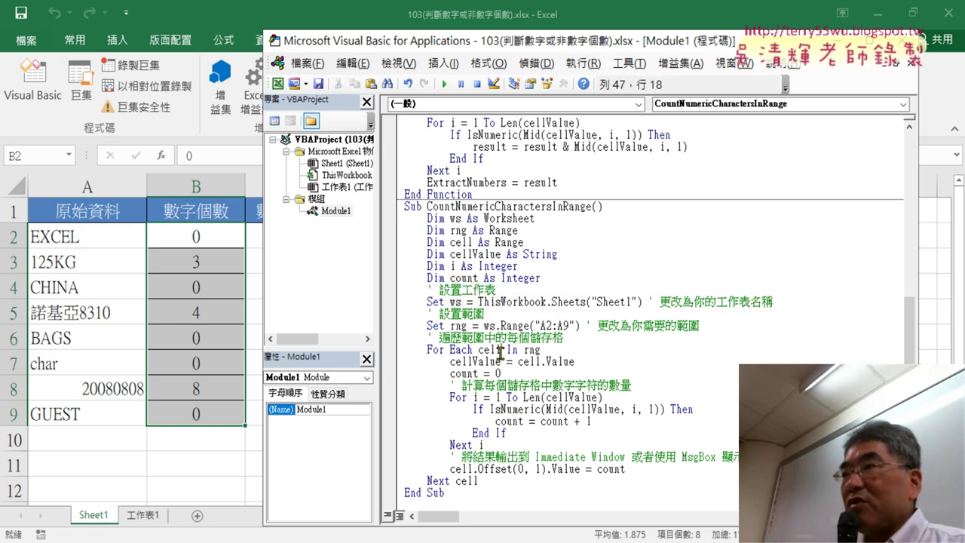
left_click_drag(817, 303, 389, 290)
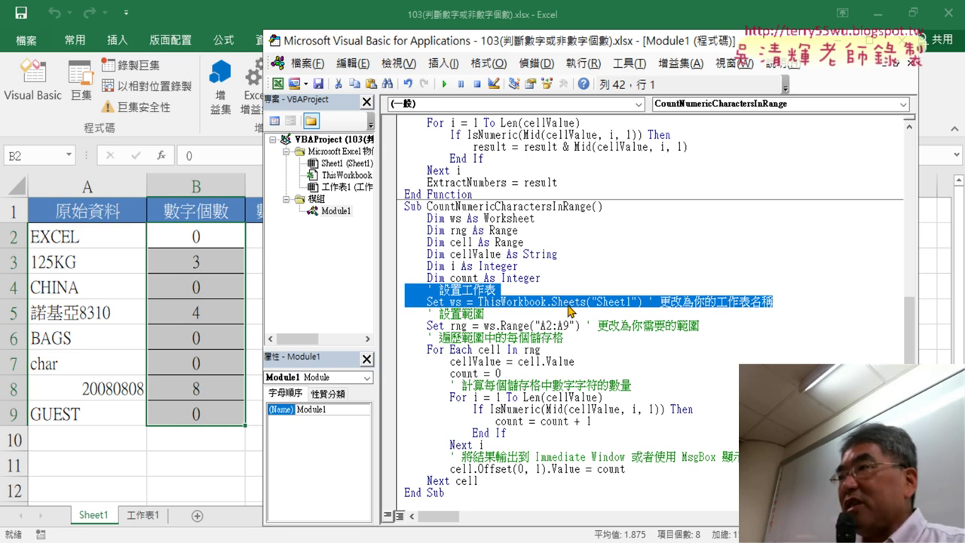
left_click(430, 302)
double_click(455, 301)
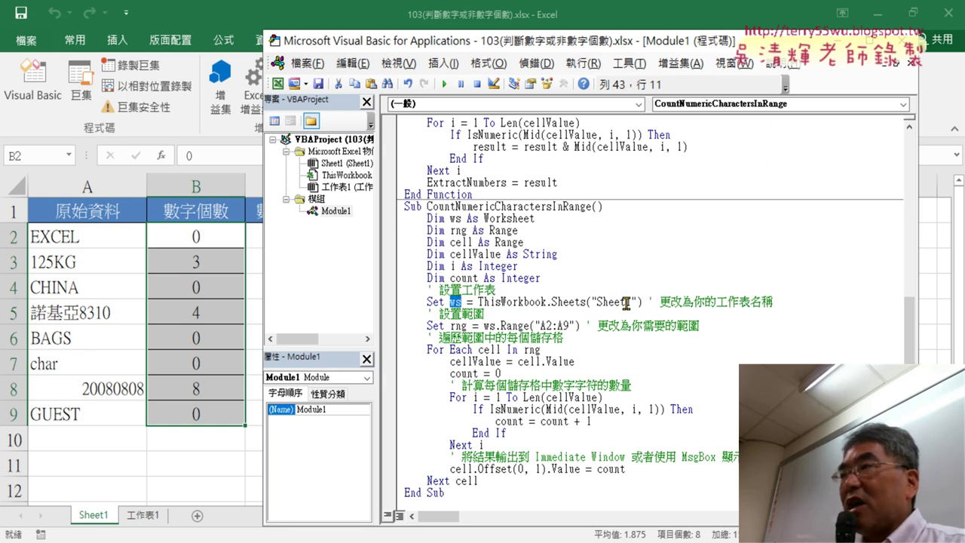
left_click_drag(502, 326, 483, 327)
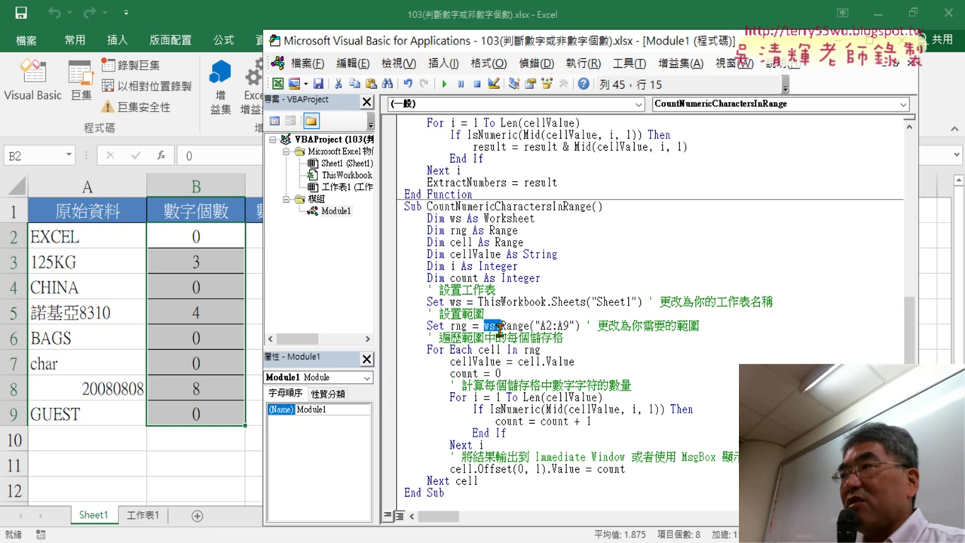
left_click_drag(775, 301, 389, 292)
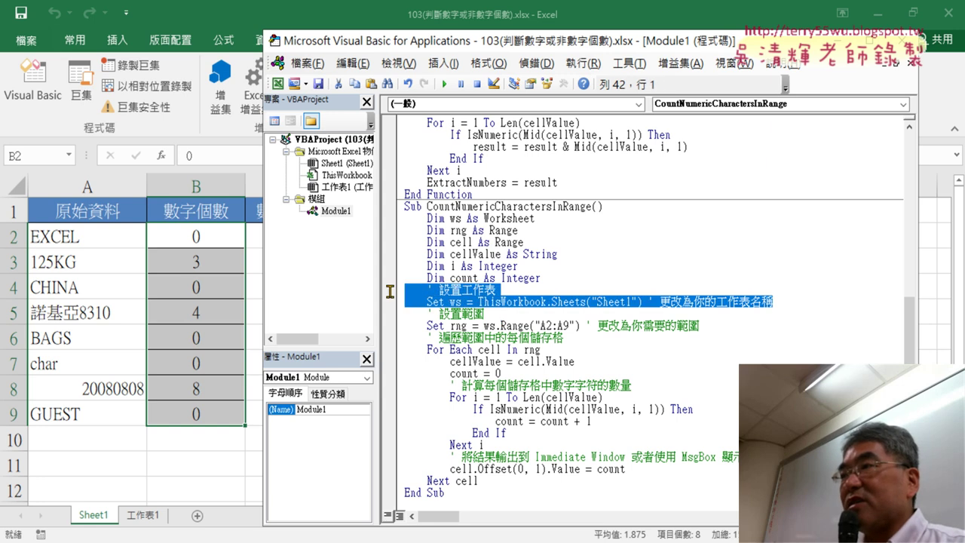
Delete the worksheet-setting lines, the ws. prefix and the six Dim declarations from the counting Sub
key("Delete")
key("Delete")
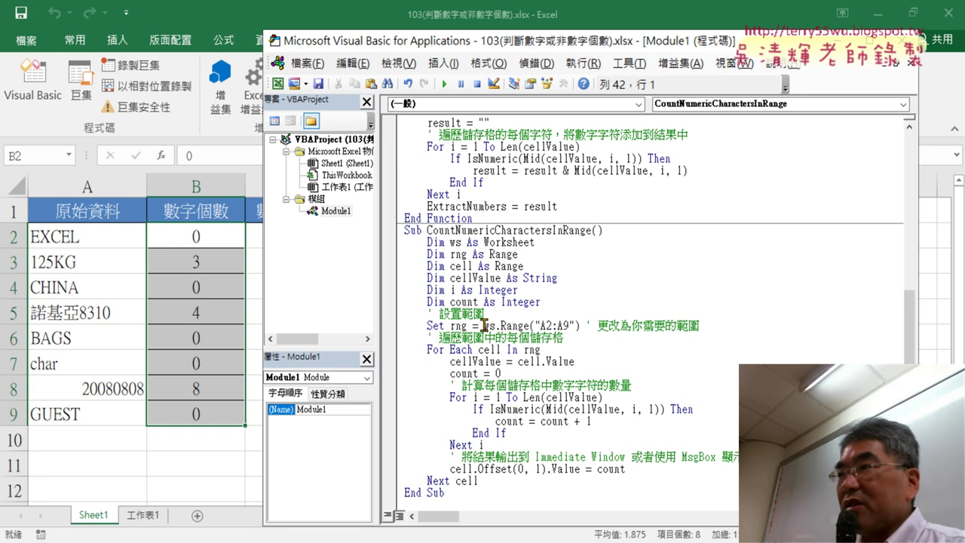
left_click_drag(484, 326, 497, 325)
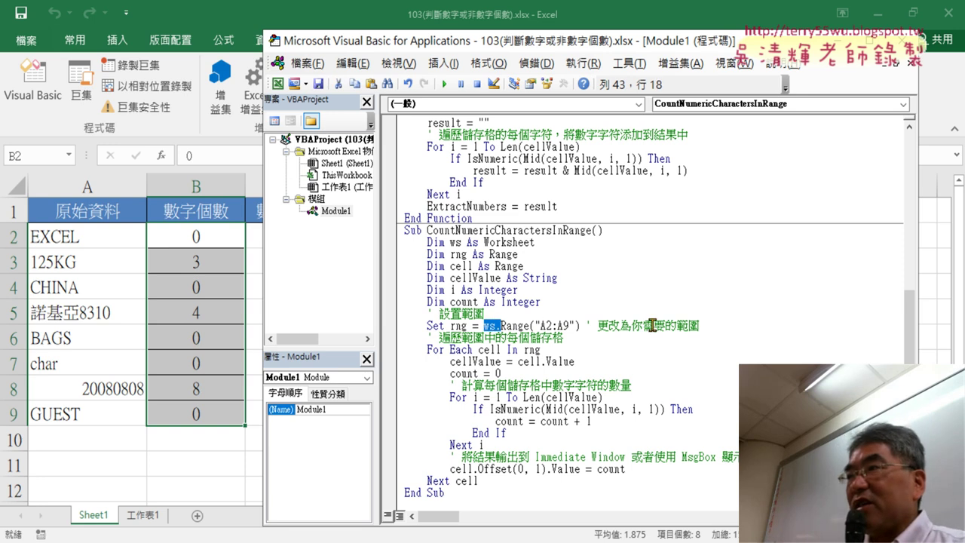
key("Delete")
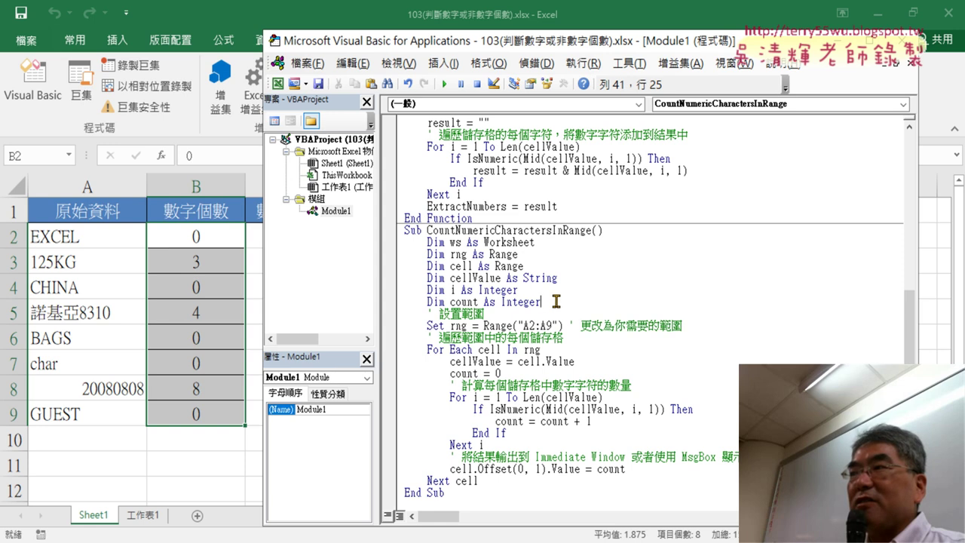
left_click_drag(541, 302, 393, 241)
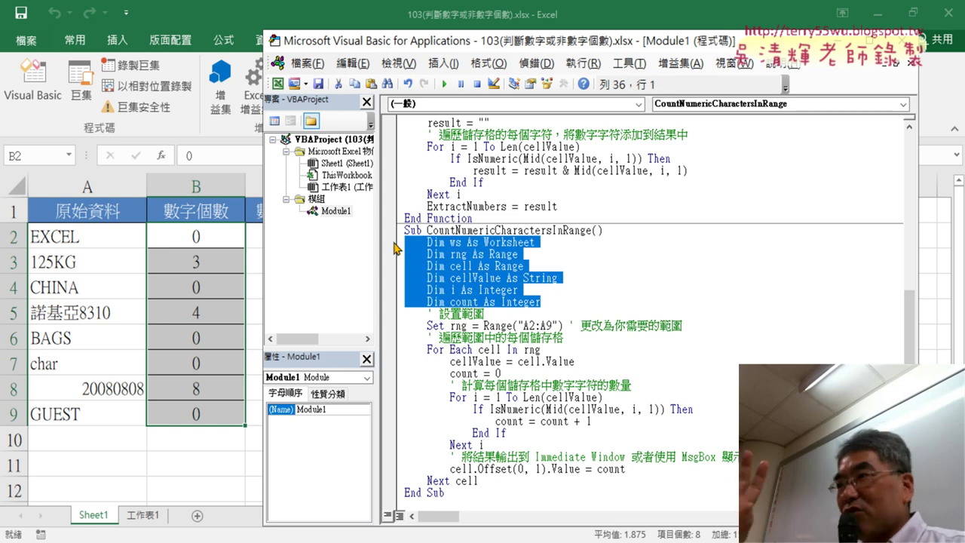
key("Delete")
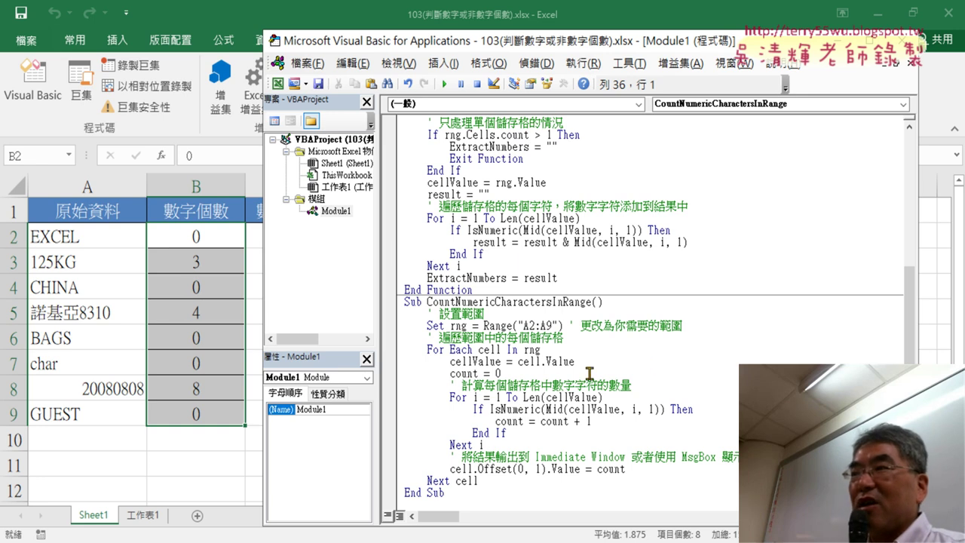
Clear B2:B9 and rerun the counting macro to refill the digit counts
key("alt+F11")
left_click_drag(197, 235, 199, 418)
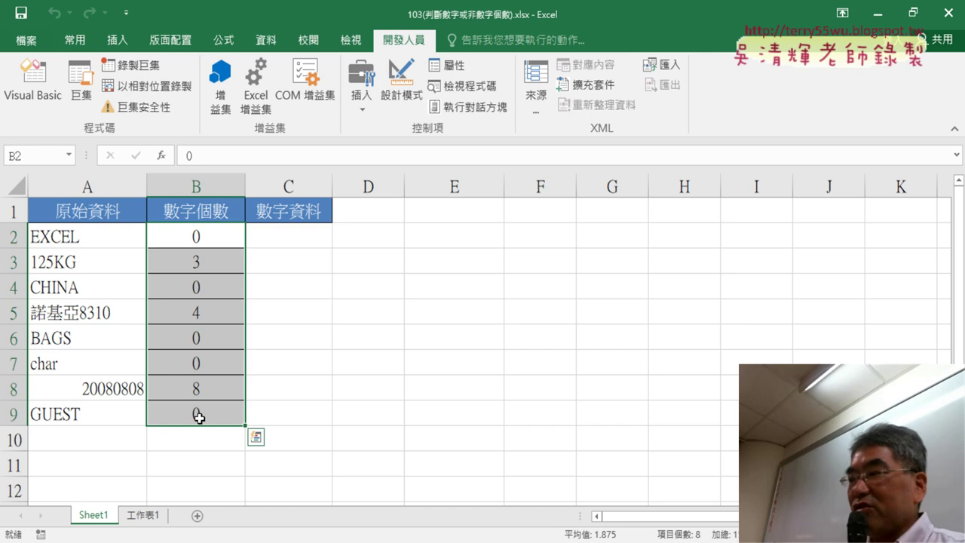
key("Delete")
left_click(33, 82)
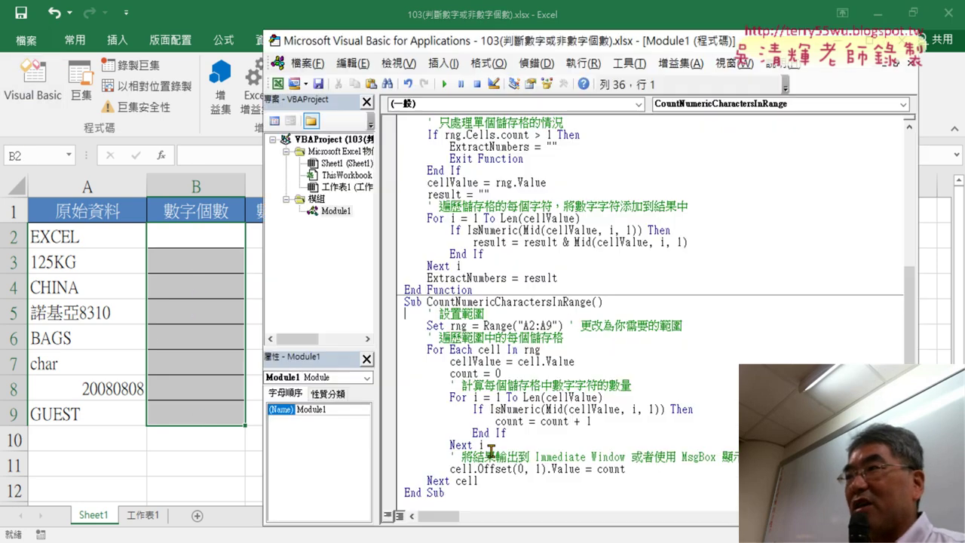
left_click(574, 384)
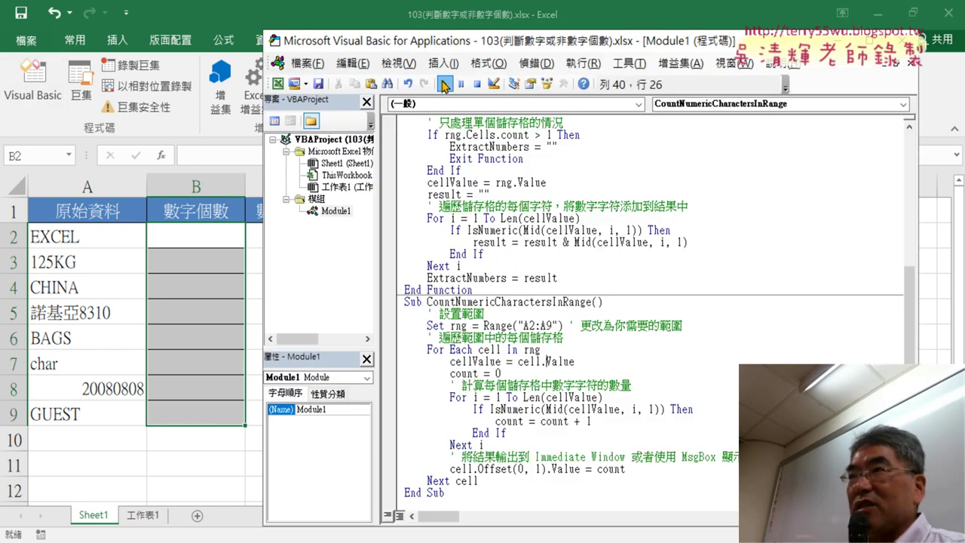
left_click(444, 85)
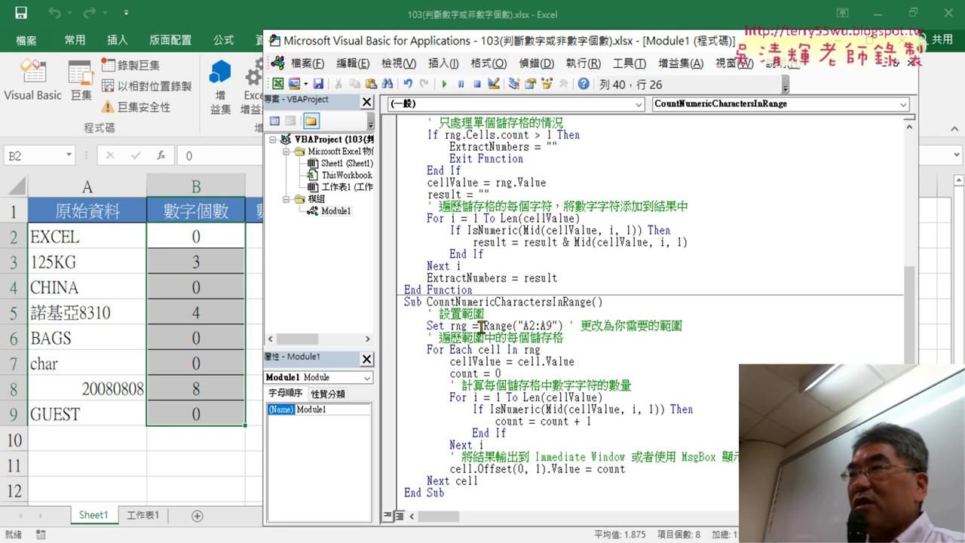
Point out the Range("A2:A9") reference, where rng is set, and the For Each keyword
left_click_drag(482, 325, 562, 324)
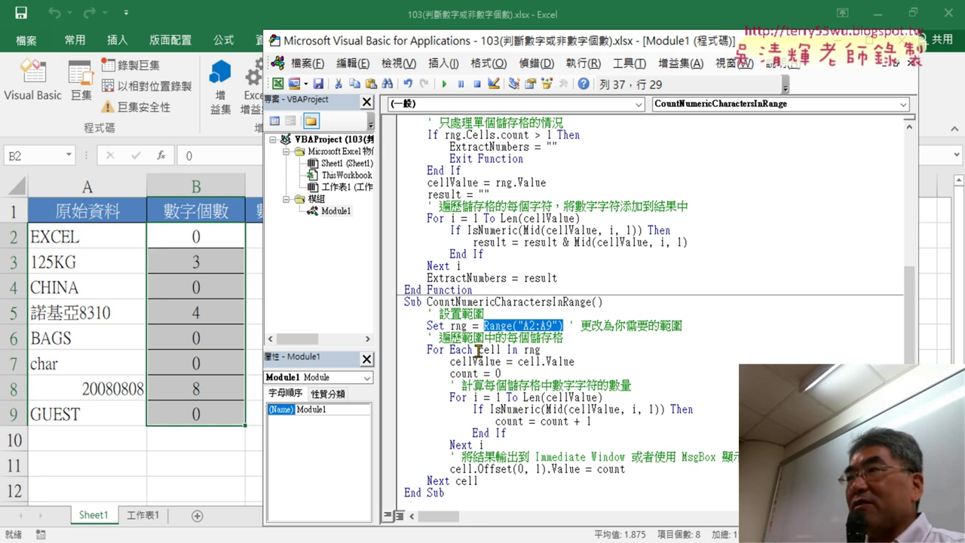
left_click_drag(541, 351, 524, 351)
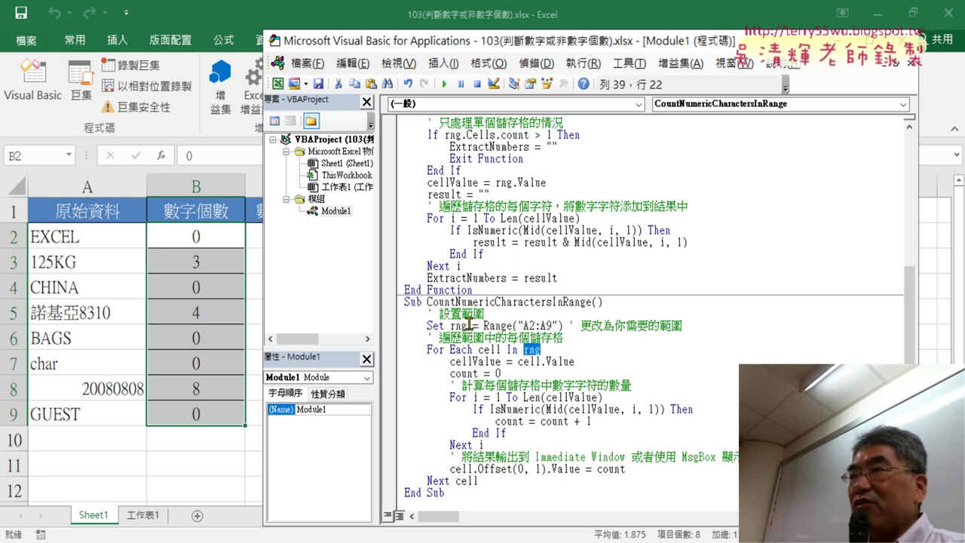
left_click_drag(467, 325, 451, 325)
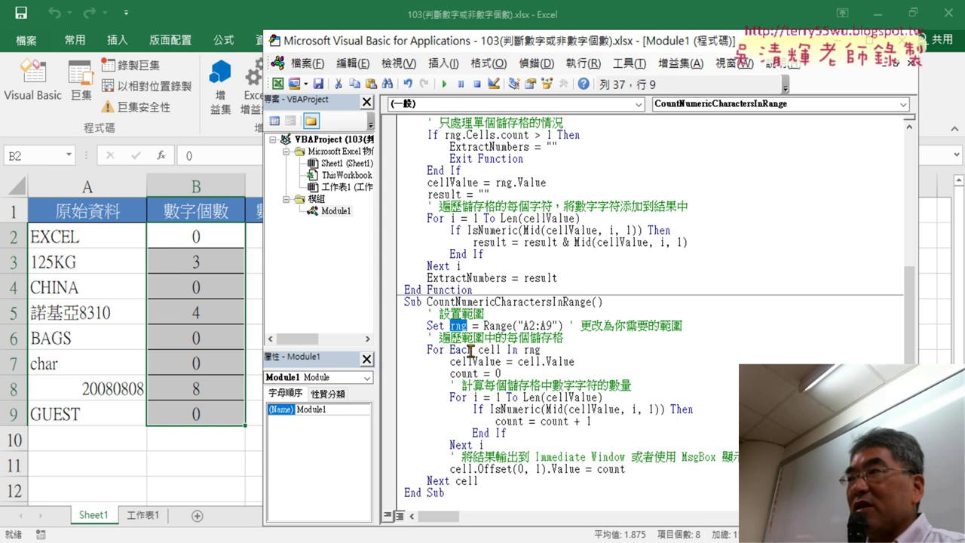
left_click_drag(471, 348, 426, 349)
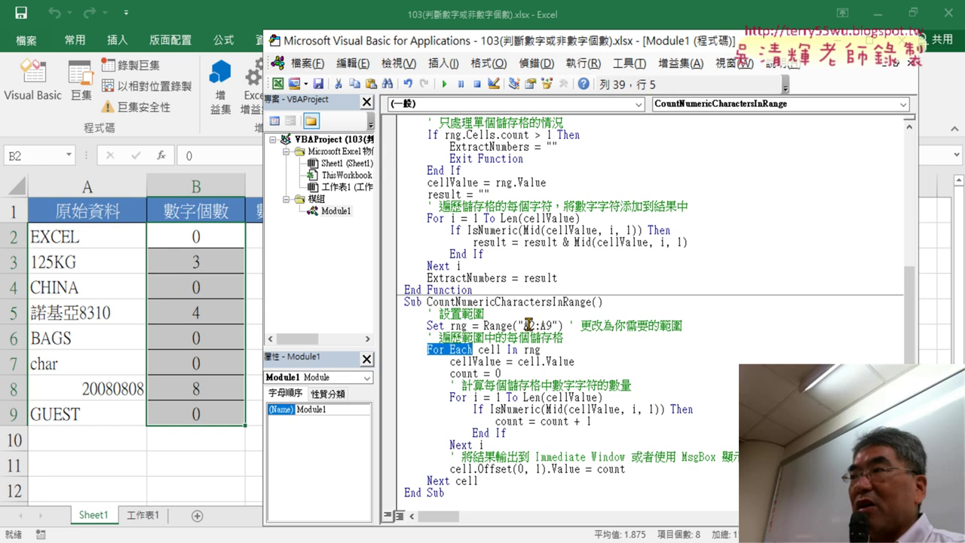
Walk through the loop, inner digit count and output line, then select the entire counting macro
left_click_drag(551, 350, 424, 349)
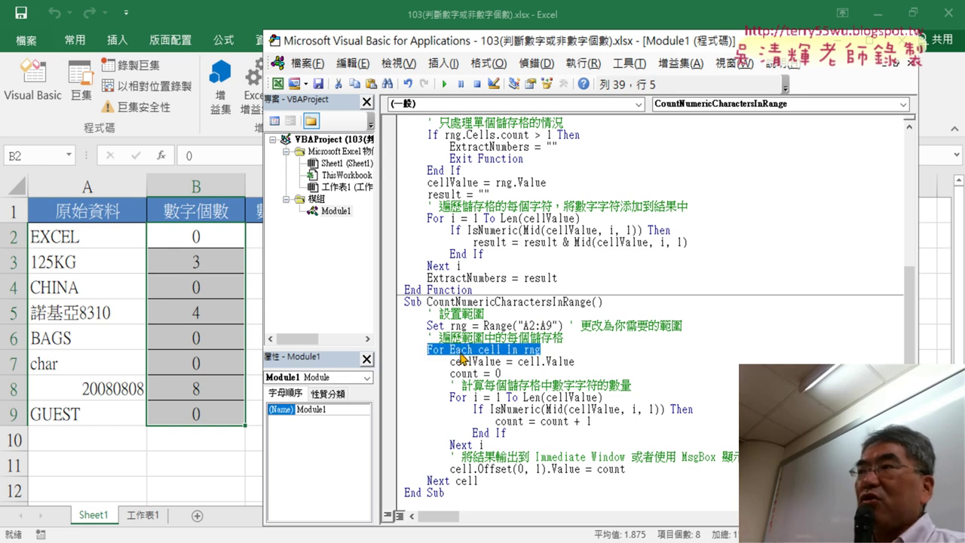
left_click_drag(575, 361, 506, 362)
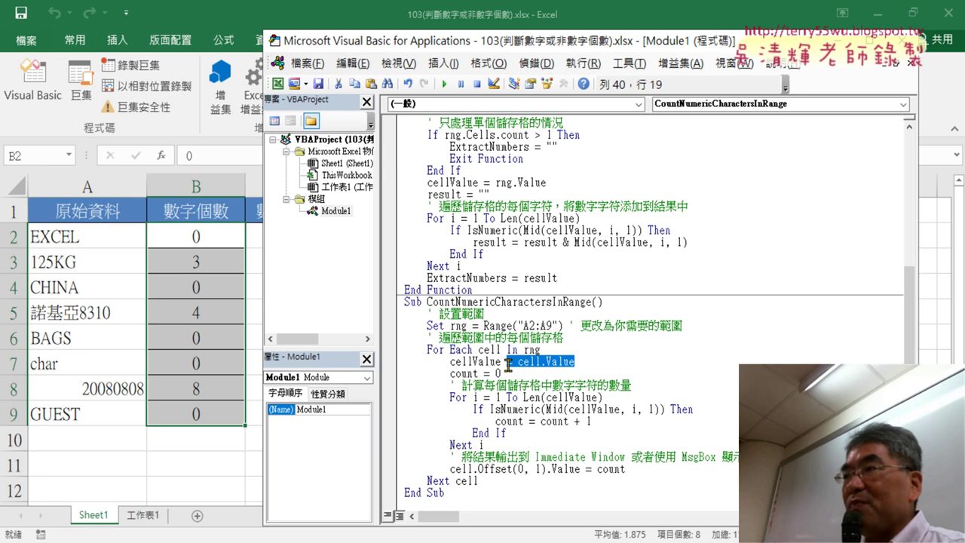
left_click_drag(450, 396, 491, 443)
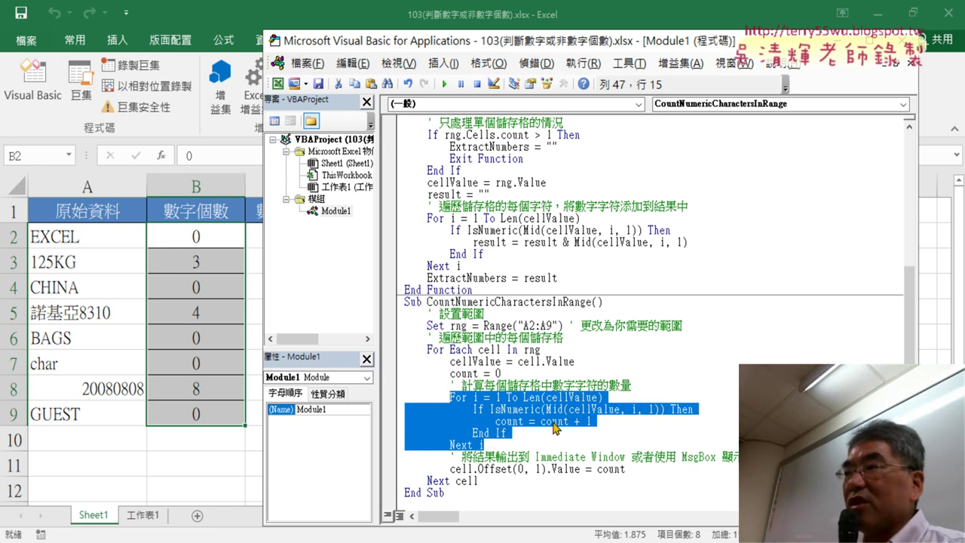
left_click_drag(625, 467, 600, 468)
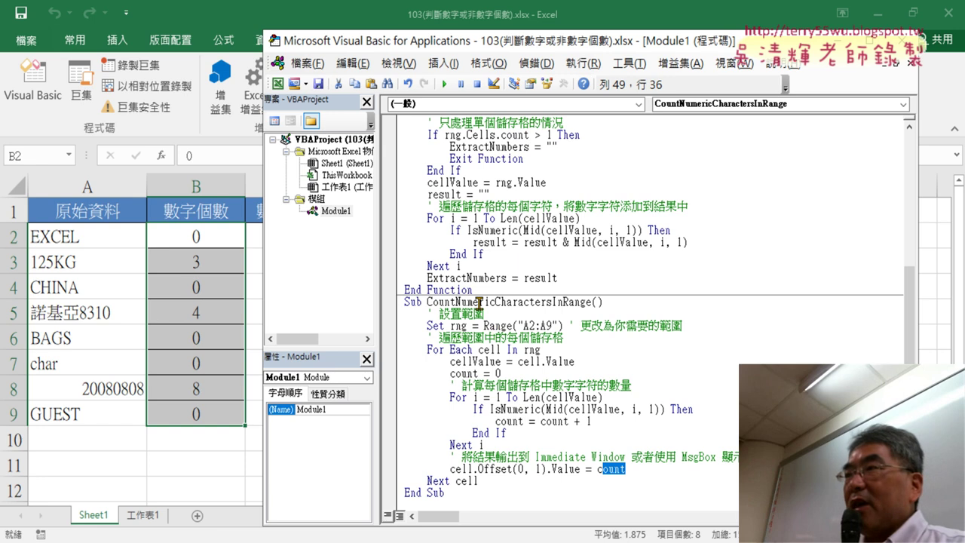
left_click_drag(477, 40, 577, 44)
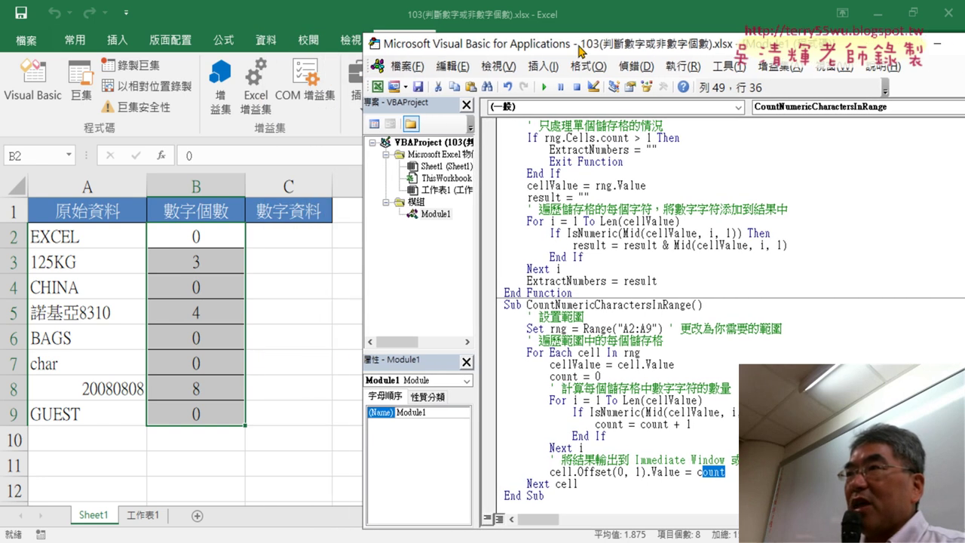
left_click_drag(547, 495, 487, 306)
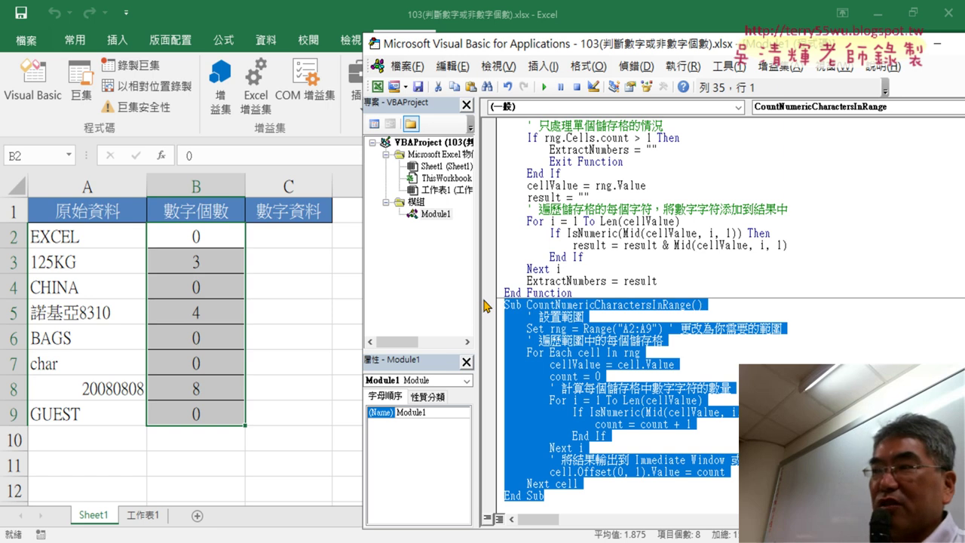
Replace the old Sub in the Google Docs notes with the revised macro code
key("alt+Tab")
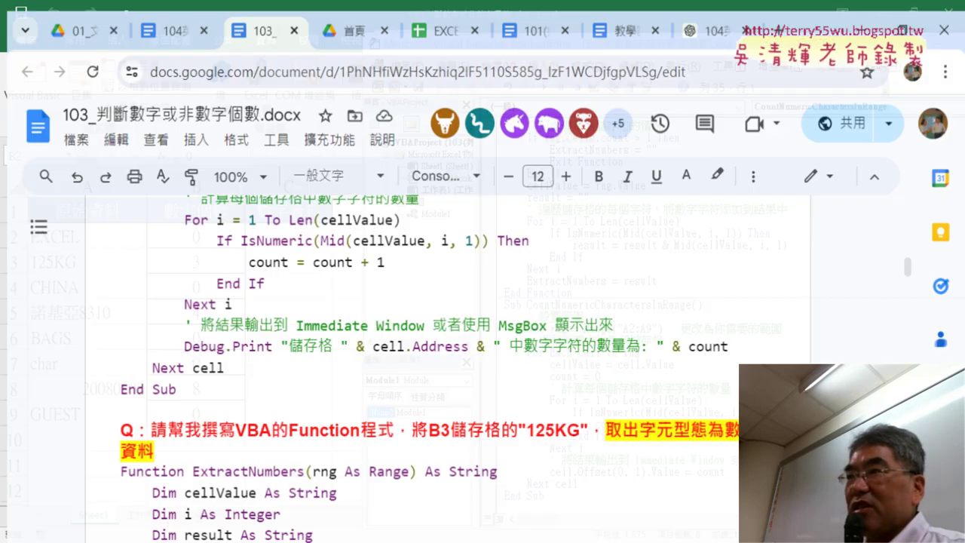
scroll(313, 409, "up", 4)
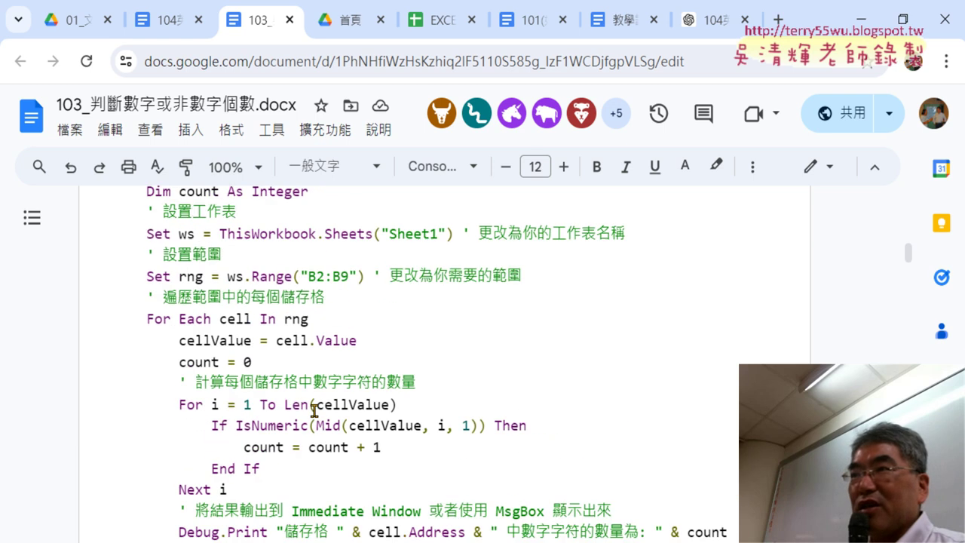
scroll(277, 371, "up", 1)
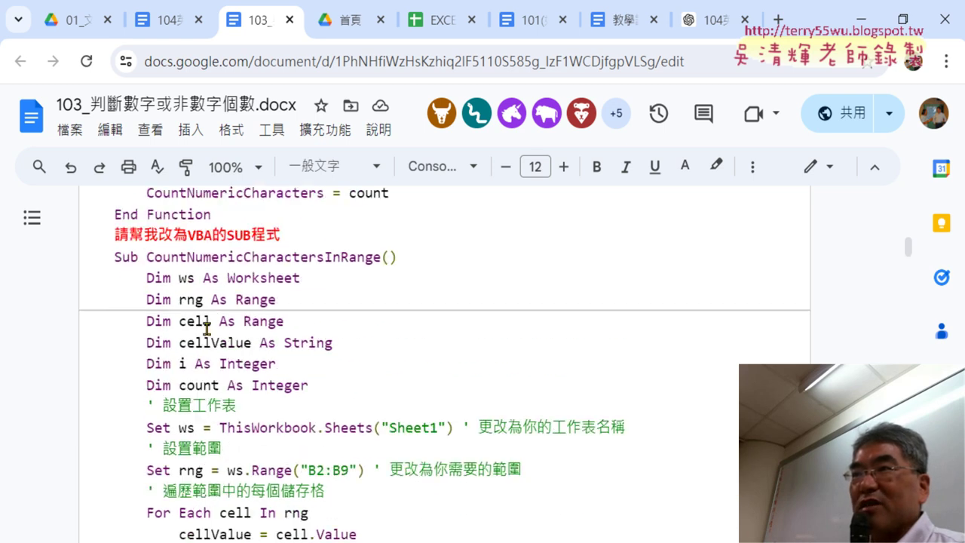
left_click(114, 253)
scroll(224, 370, "down", 4)
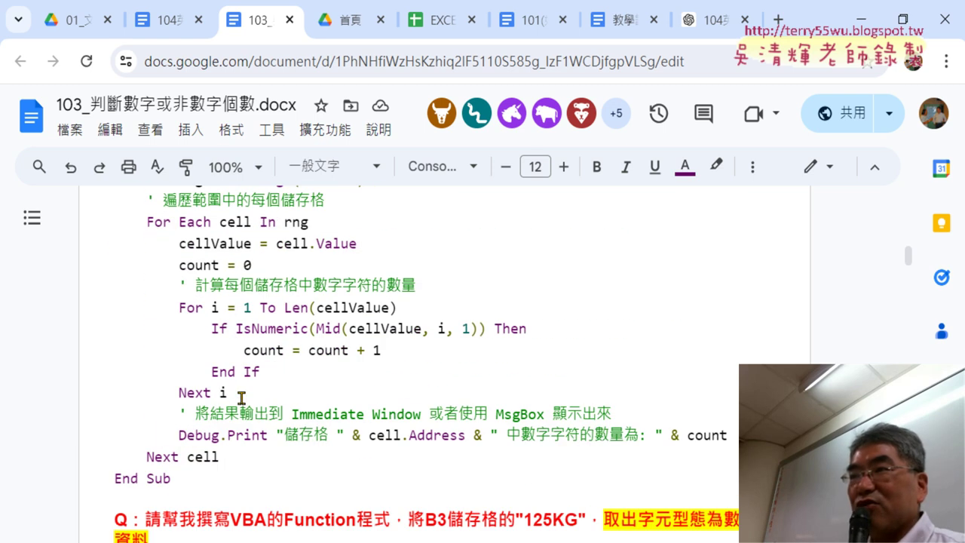
left_click(192, 477, "shift")
key("ctrl+v")
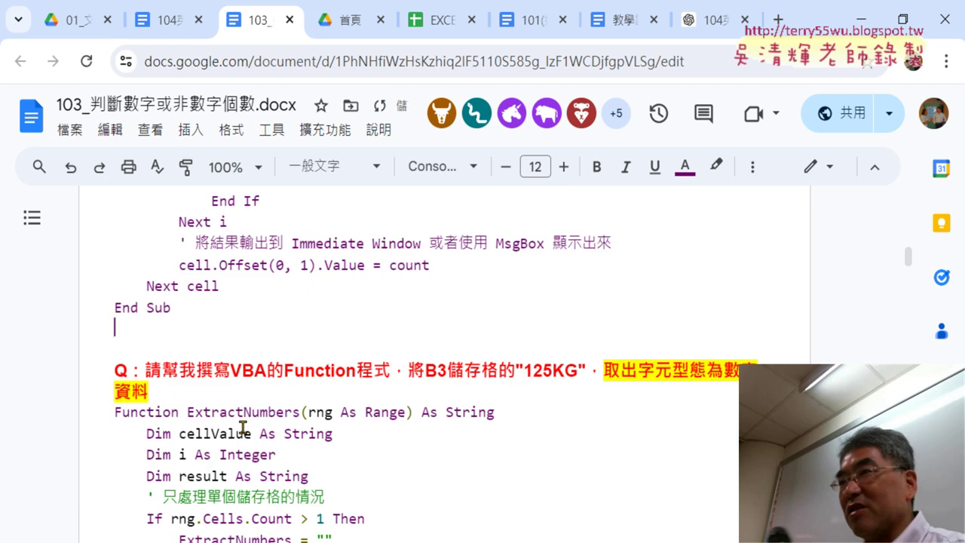
Syntax-color the revised Sub with the Code Pretty add-on
scroll(196, 435, "up", 2)
scroll(184, 483, "up", 3)
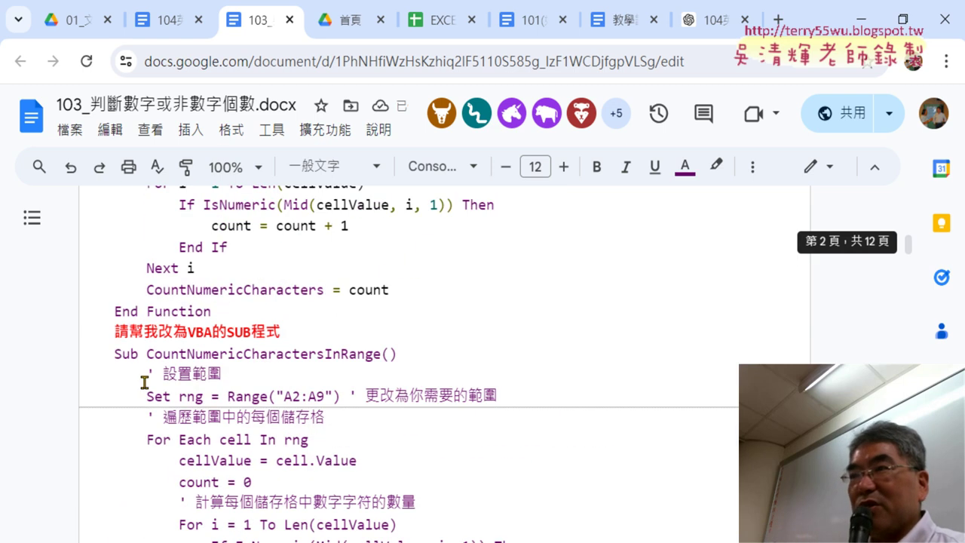
key("ctrl+shift+End")
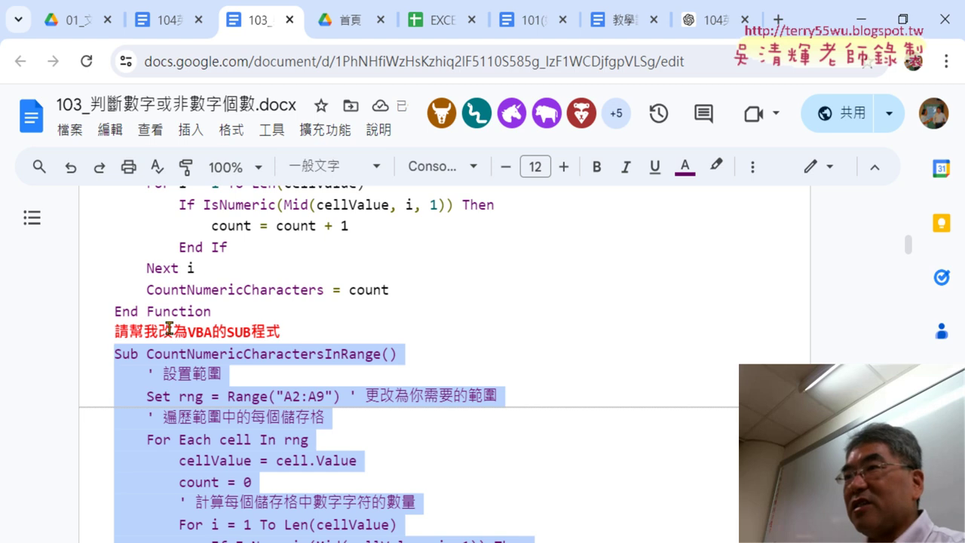
left_click(324, 130)
mouse_move(412, 241)
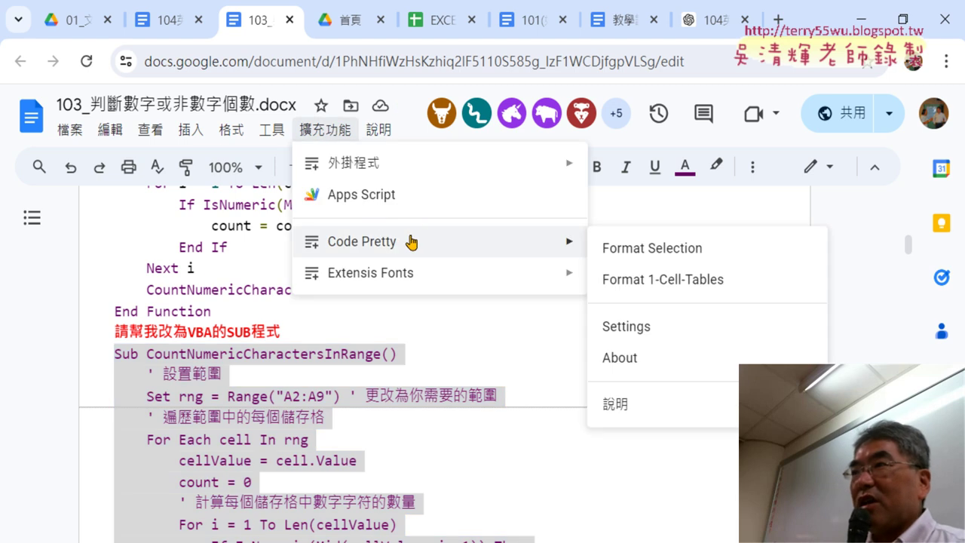
left_click(682, 244)
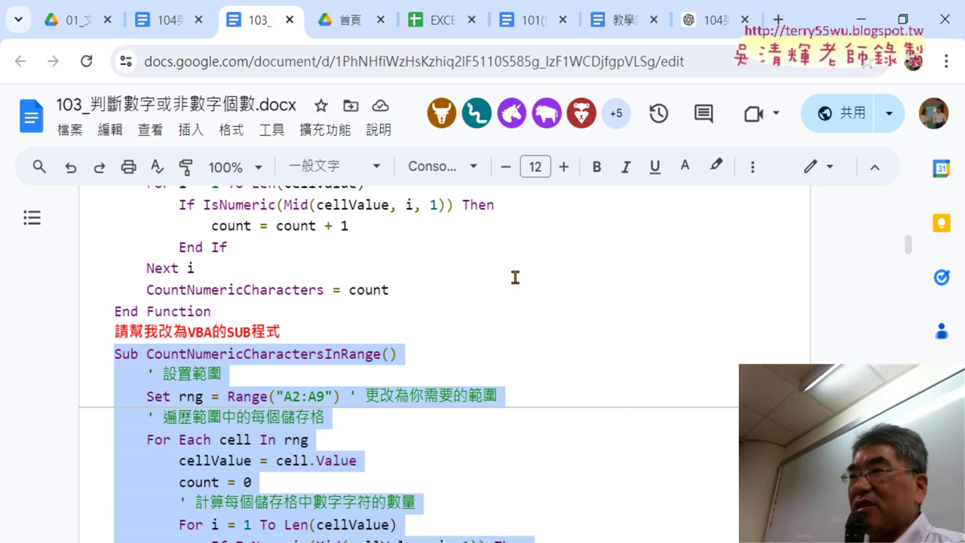
Delete the extra blank line below End Sub and return to Excel
scroll(515, 278, "down", 3)
scroll(456, 301, "down", 1)
scroll(248, 319, "down", 2)
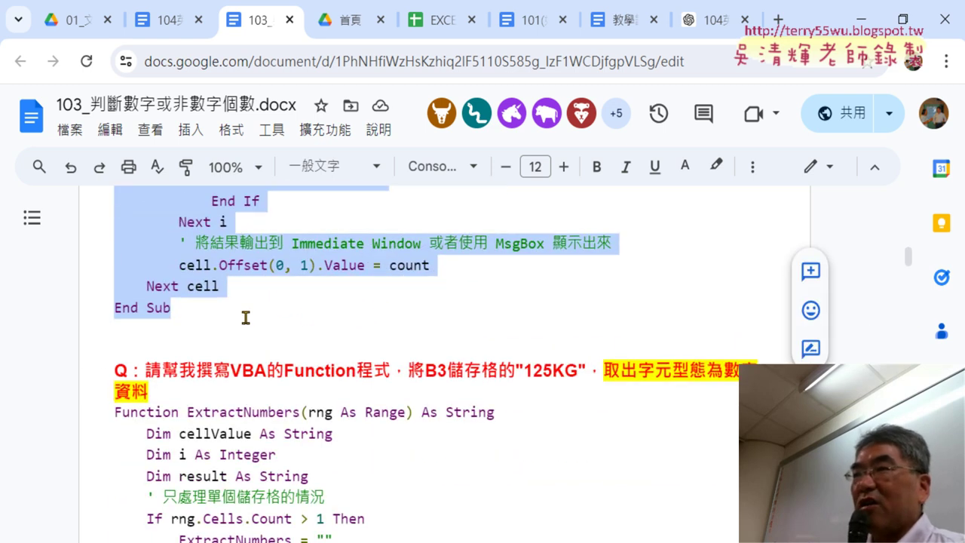
left_click(239, 320)
key("Delete")
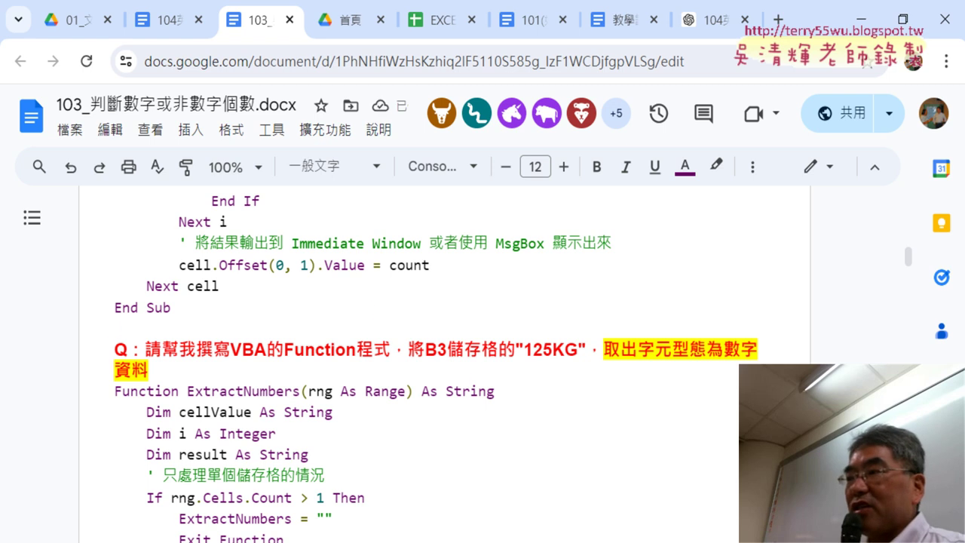
key("alt+Tab")
Check B2:B9 and the empty C2:C9, then select the ExtractNumbersAndOutput code in the notes
left_click_drag(198, 238, 196, 407)
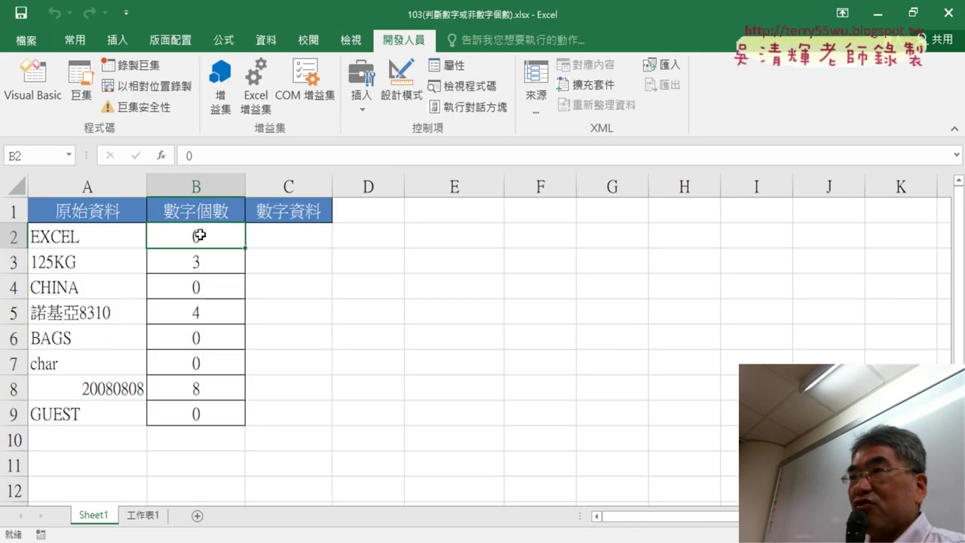
left_click_drag(312, 237, 303, 416)
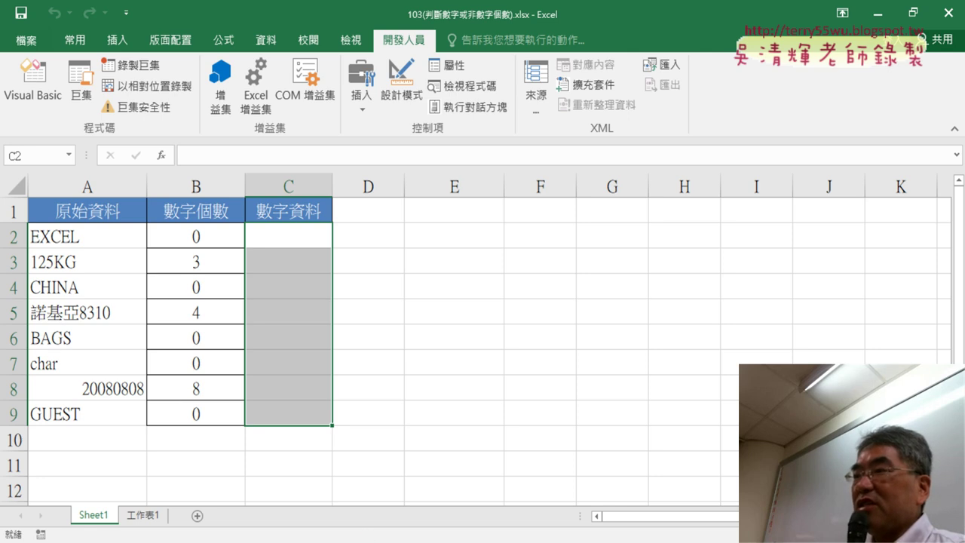
key("alt+Tab")
scroll(377, 353, "down", 1)
scroll(377, 353, "down", 4)
scroll(374, 358, "down", 3)
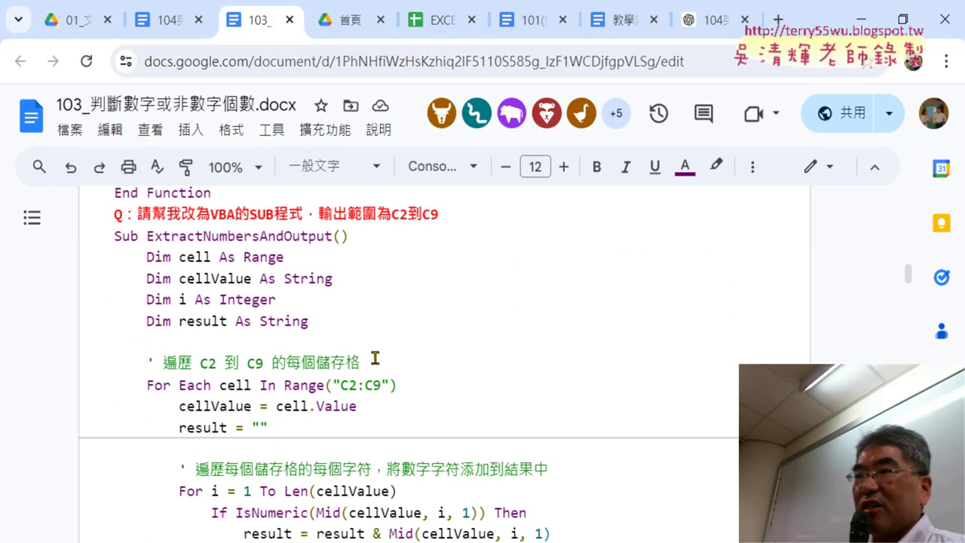
scroll(359, 321, "down", 5)
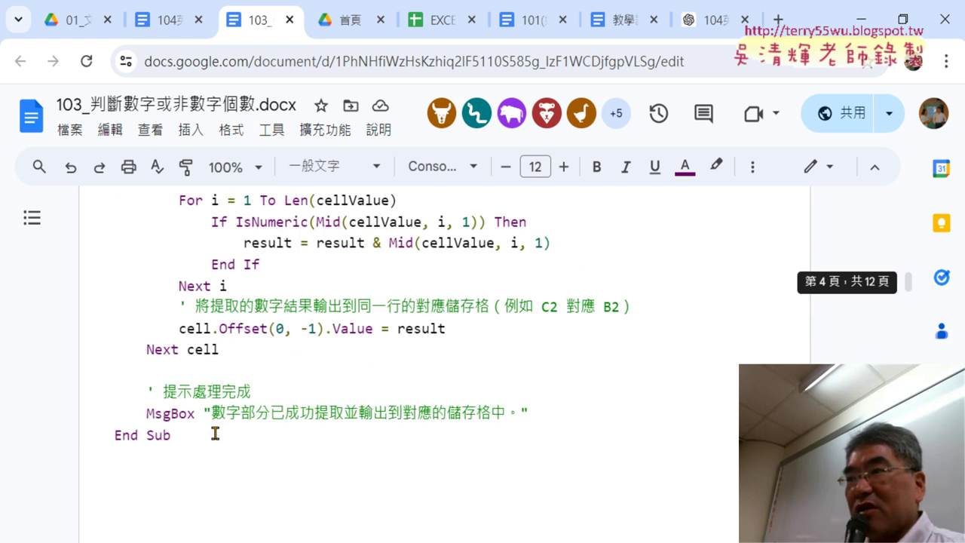
key("ctrl+a")
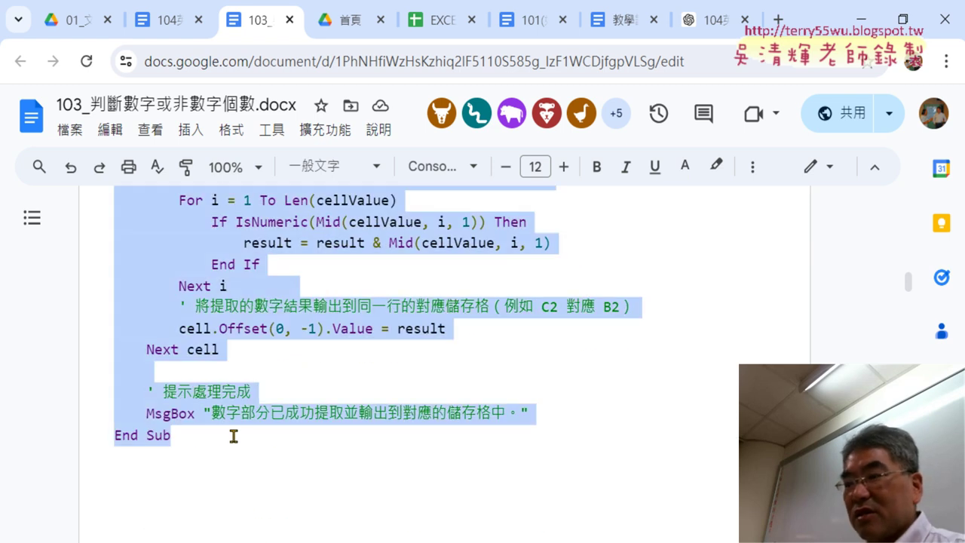
Paste ExtractNumbersAndOutput below the last End Sub in Module1 and hide the browser
left_click(652, 540)
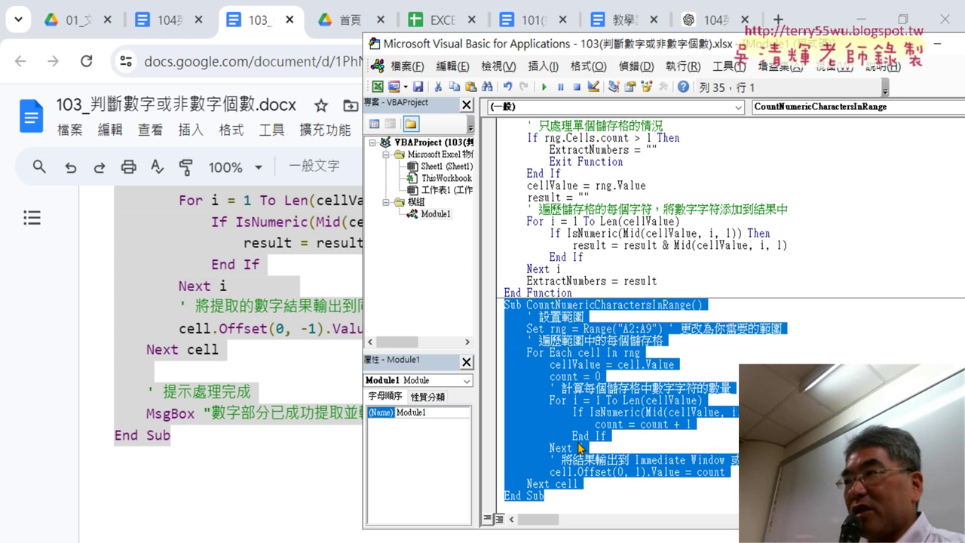
left_click(535, 505)
key("ctrl+v")
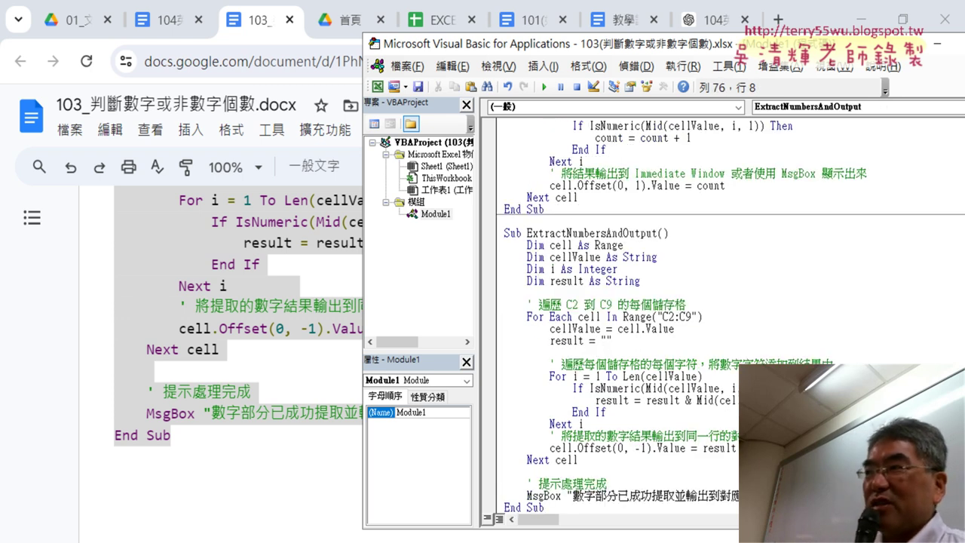
left_click(859, 19)
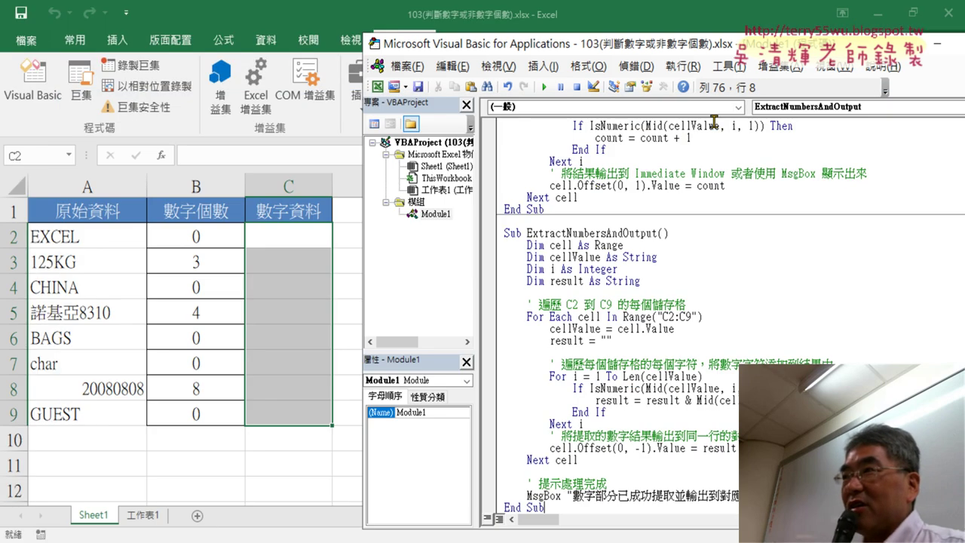
scroll(611, 362, "down", 1)
left_click(615, 351)
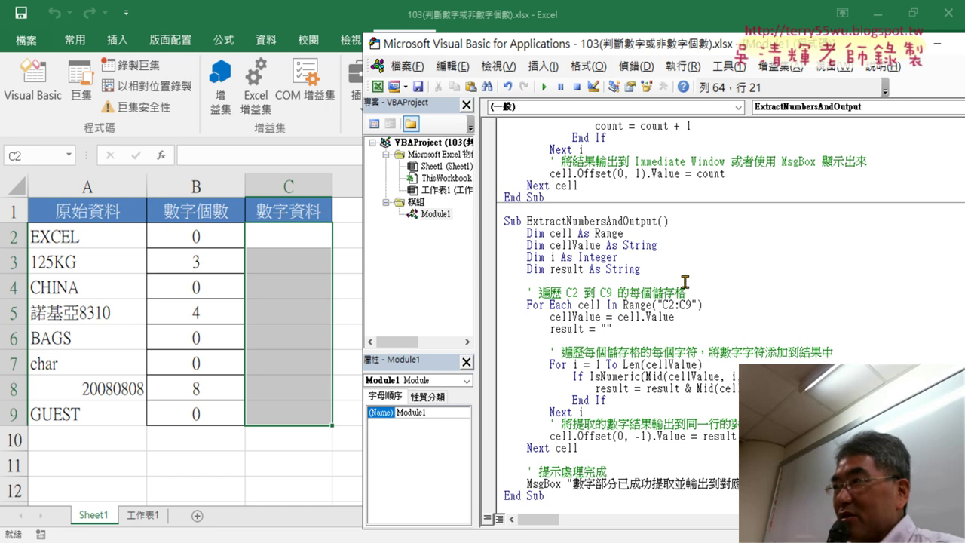
Delete the four Dim declaration lines and their leftover blank line from ExtractNumbersAndOutput
left_click_drag(654, 270, 491, 239)
key("Delete")
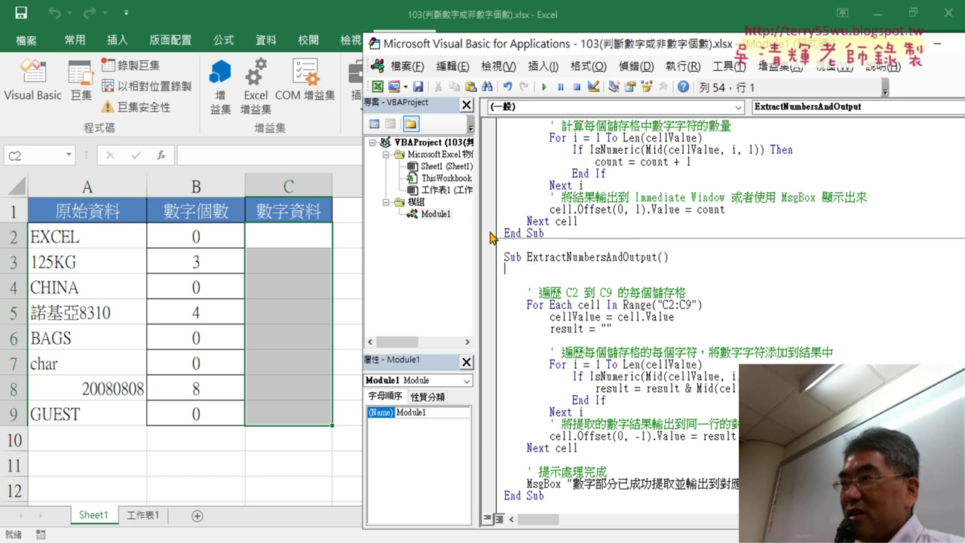
key("Delete")
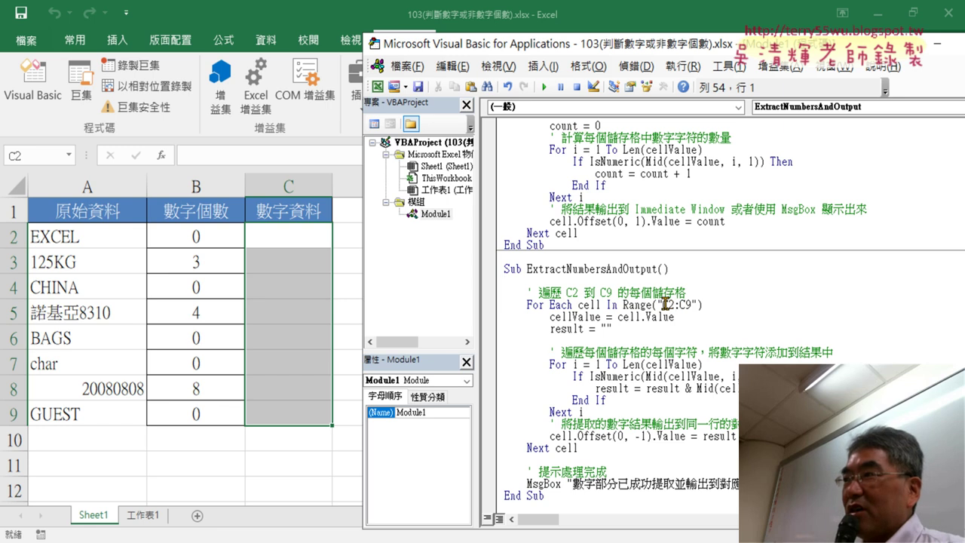
left_click(689, 304)
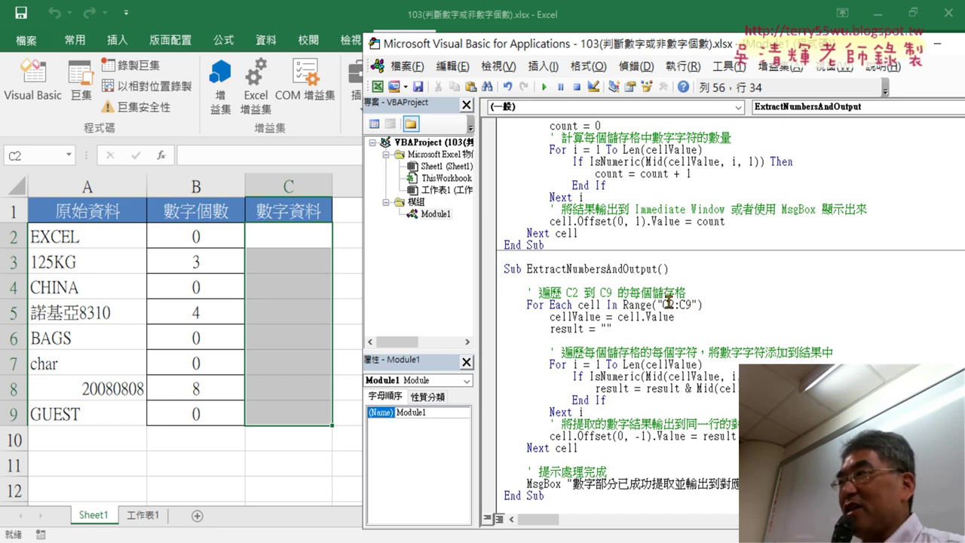
left_click_drag(668, 304, 662, 303)
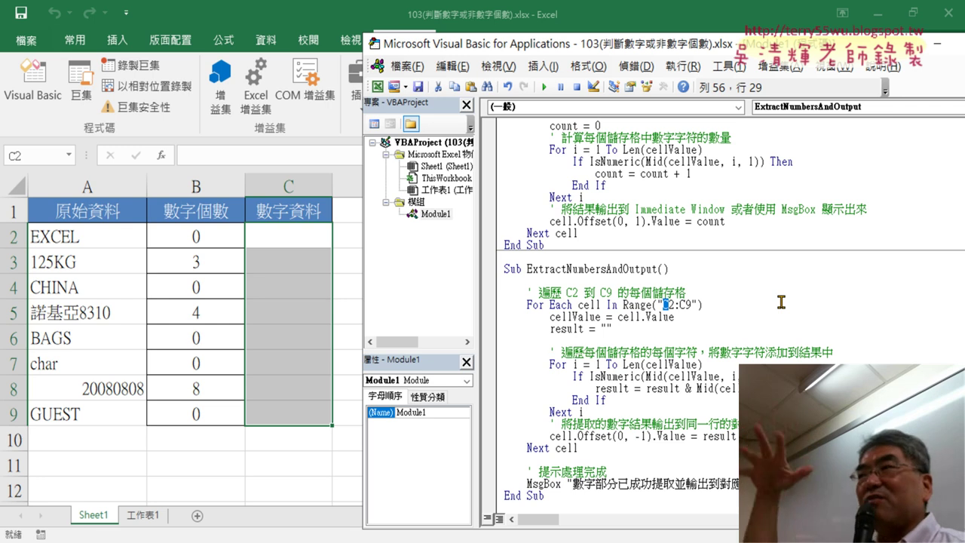
Change the loop range from Range("C2:C9") to Range("A2:A9")
type("A")
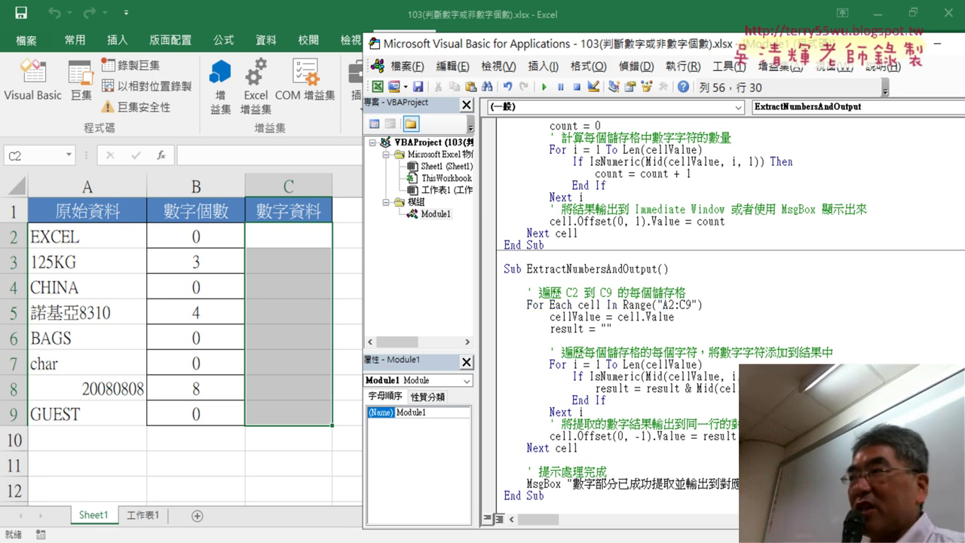
left_click(679, 304)
key("Delete")
type("A")
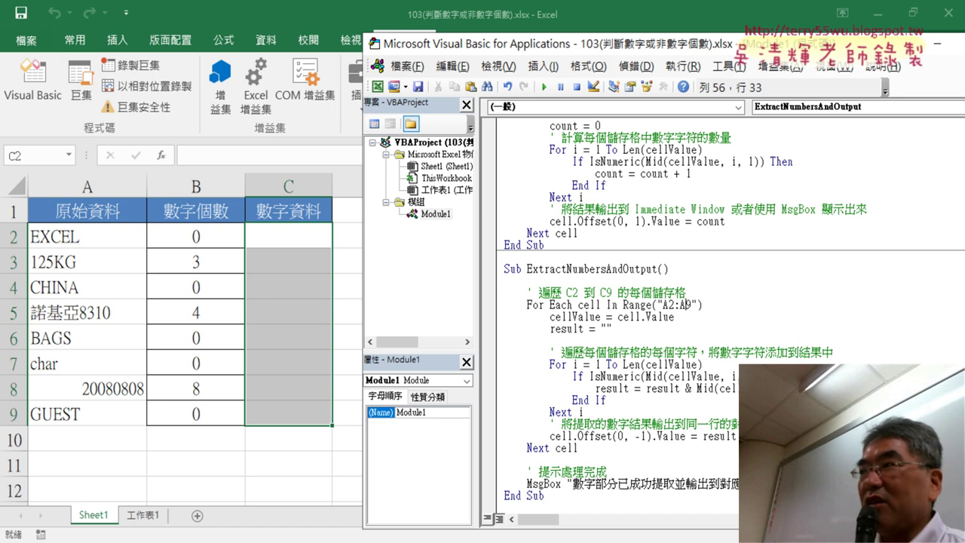
Highlight the For Each line, the result = "" initialisation and the digit-extracting For loop to explain them
left_click_drag(703, 305, 523, 307)
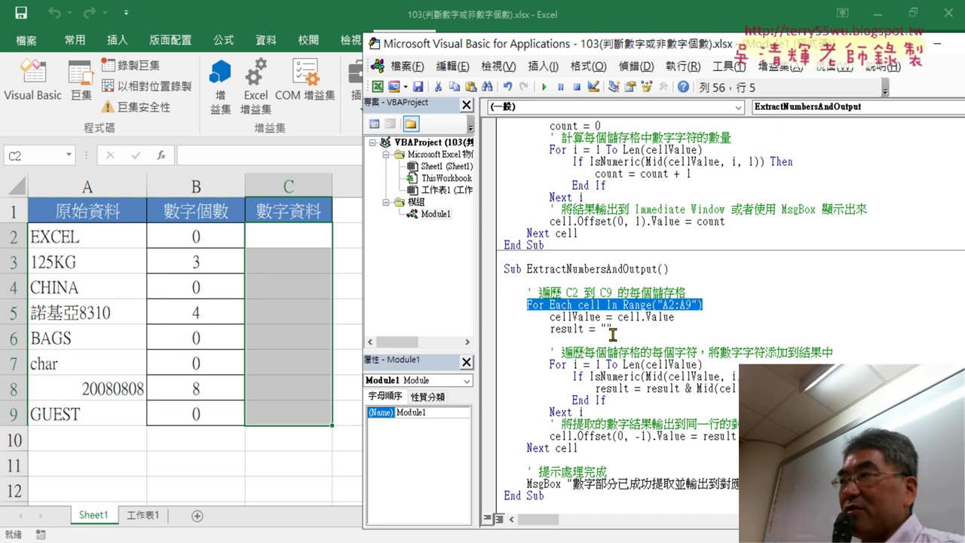
left_click_drag(612, 328, 552, 330)
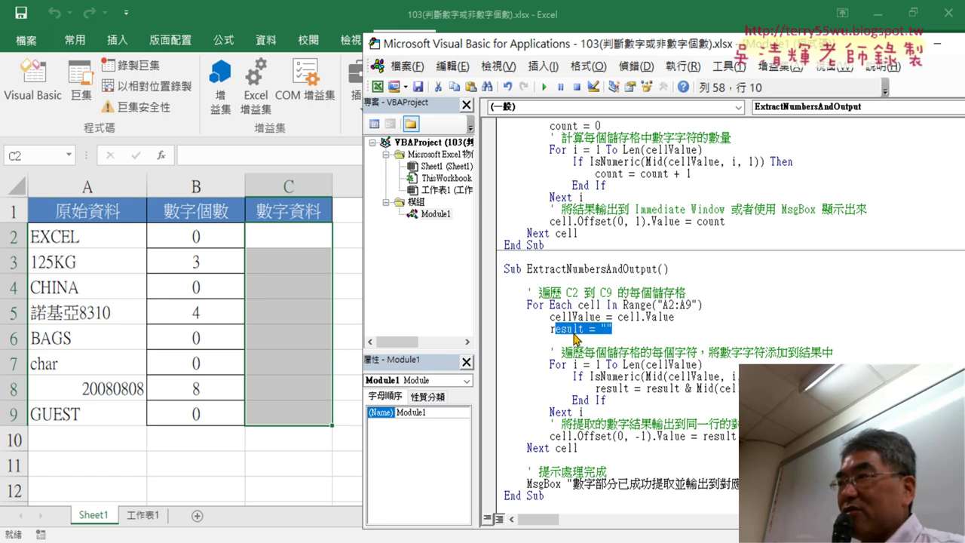
left_click_drag(612, 328, 603, 329)
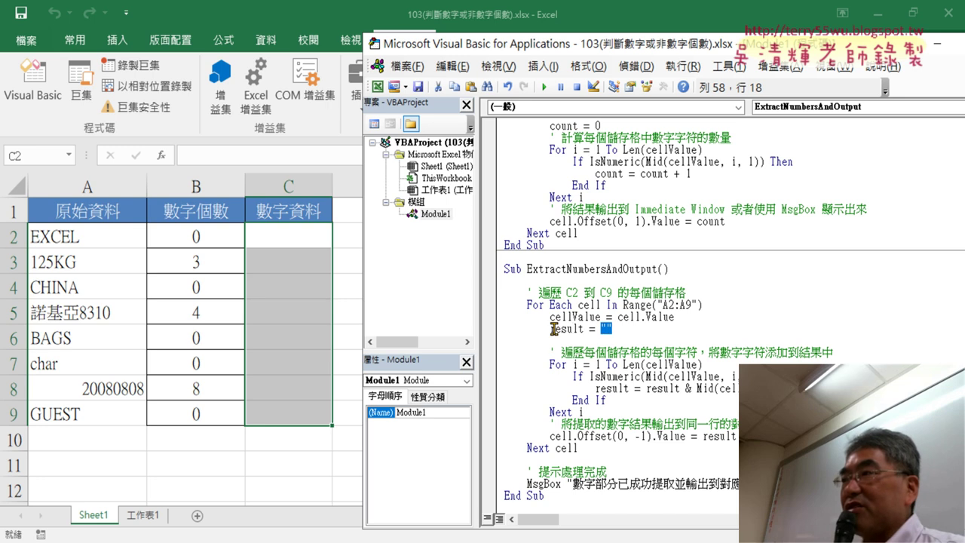
left_click(599, 408)
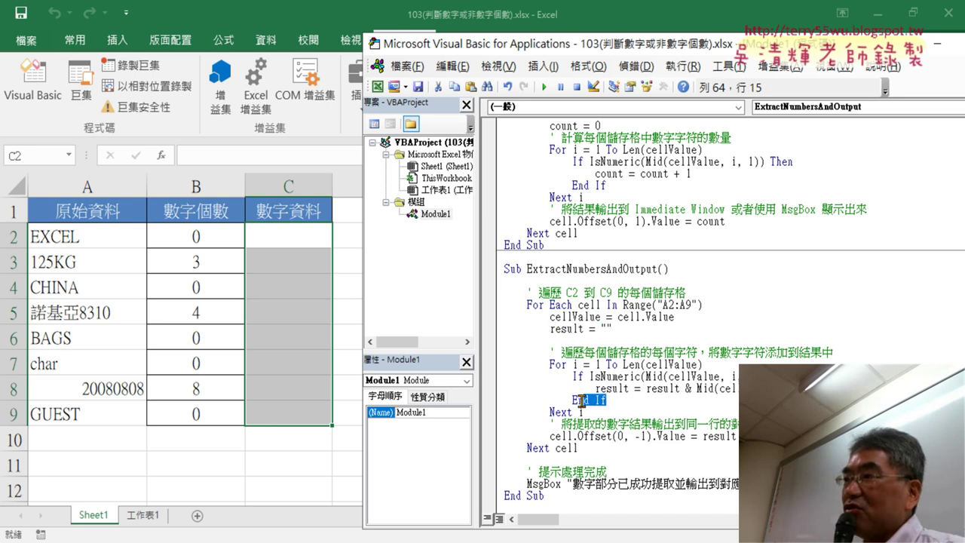
left_click_drag(592, 411, 492, 361)
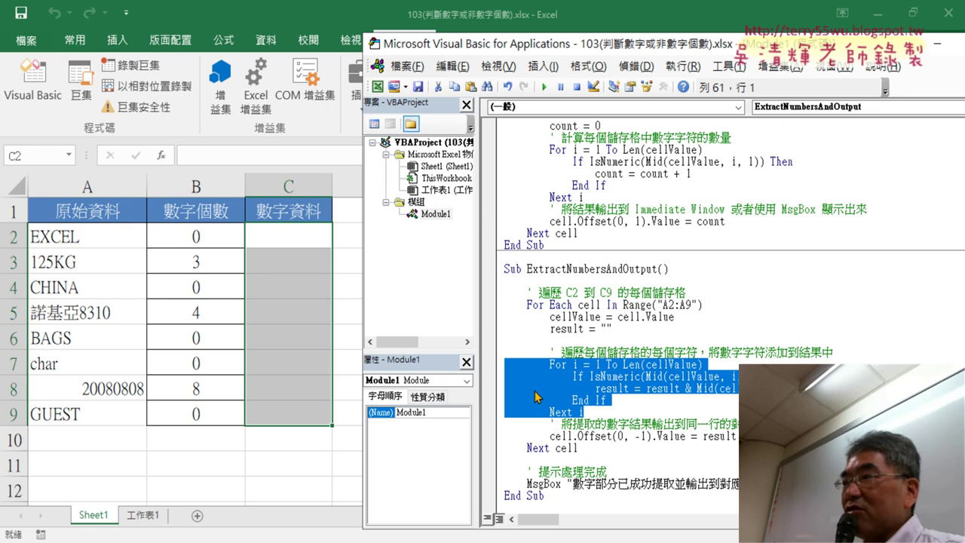
left_click(618, 435)
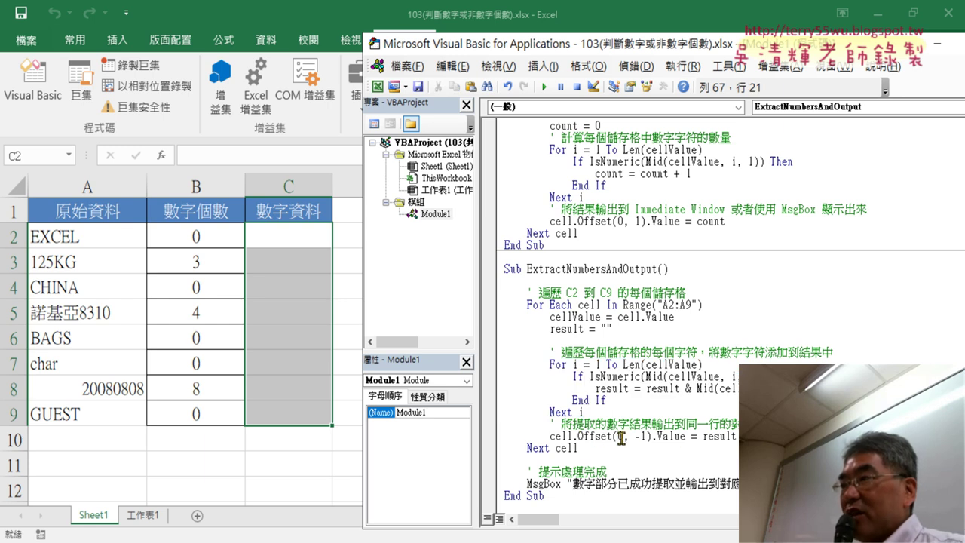
Replace -1 with 2 so the output line reads cell.Offset(0, 2)
double_click(621, 438)
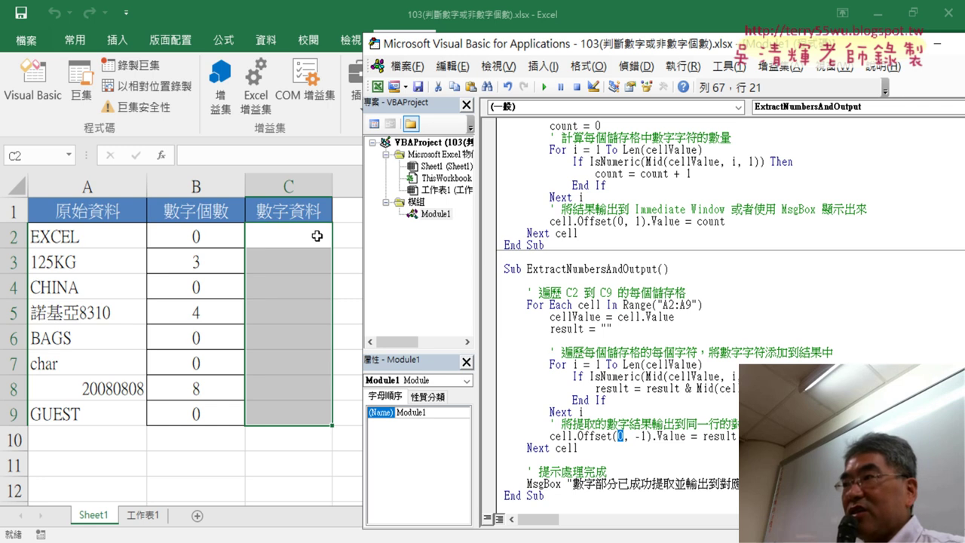
double_click(645, 435)
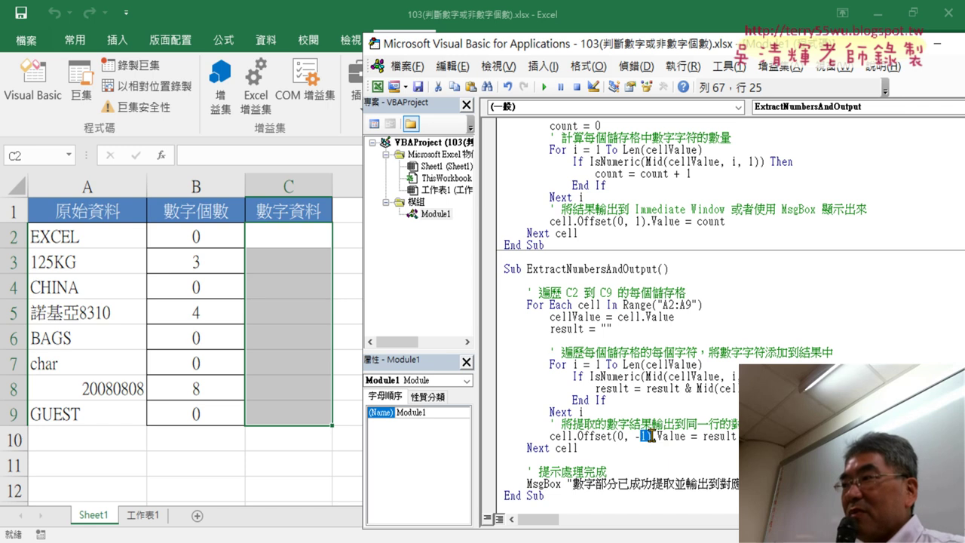
left_click_drag(650, 435, 634, 435)
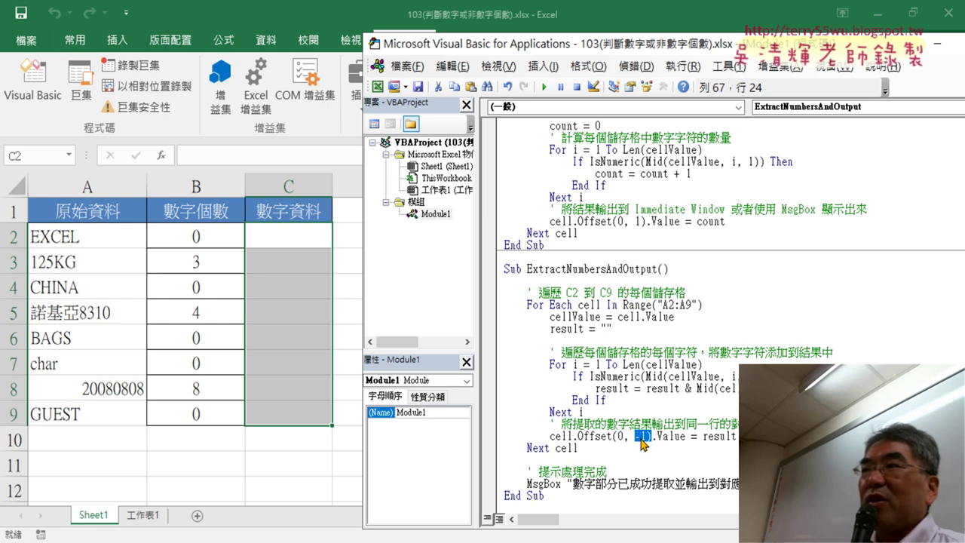
left_click(640, 437)
left_click_drag(636, 437, 646, 437)
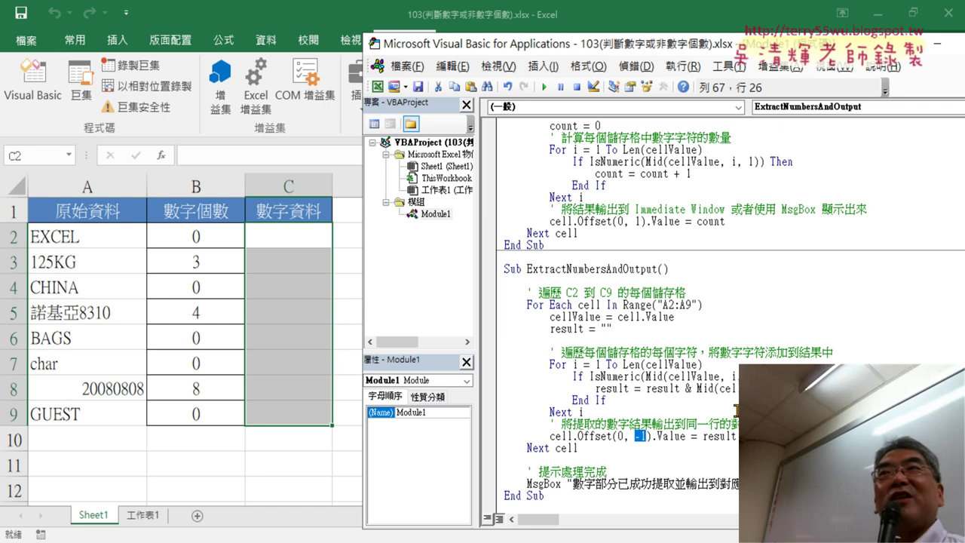
type("2")
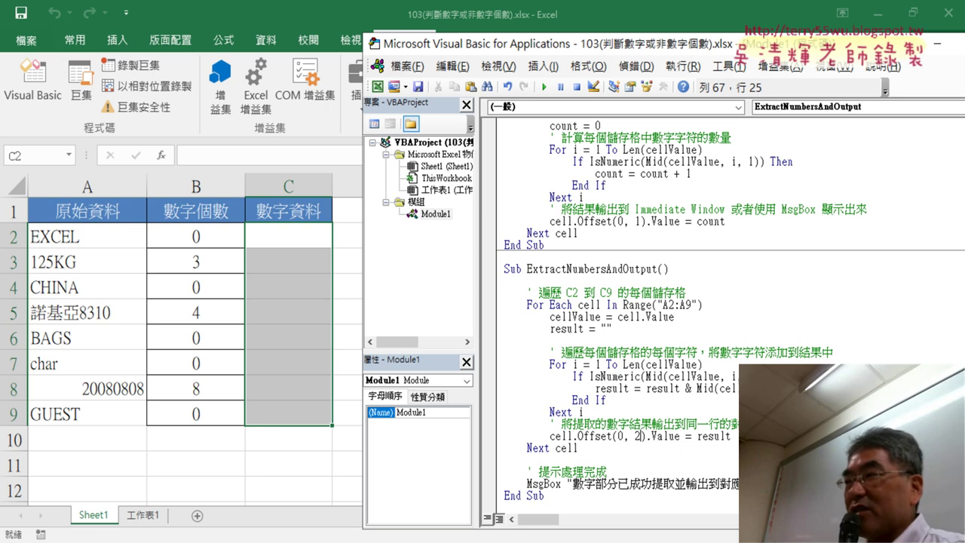
left_click_drag(498, 486, 498, 463)
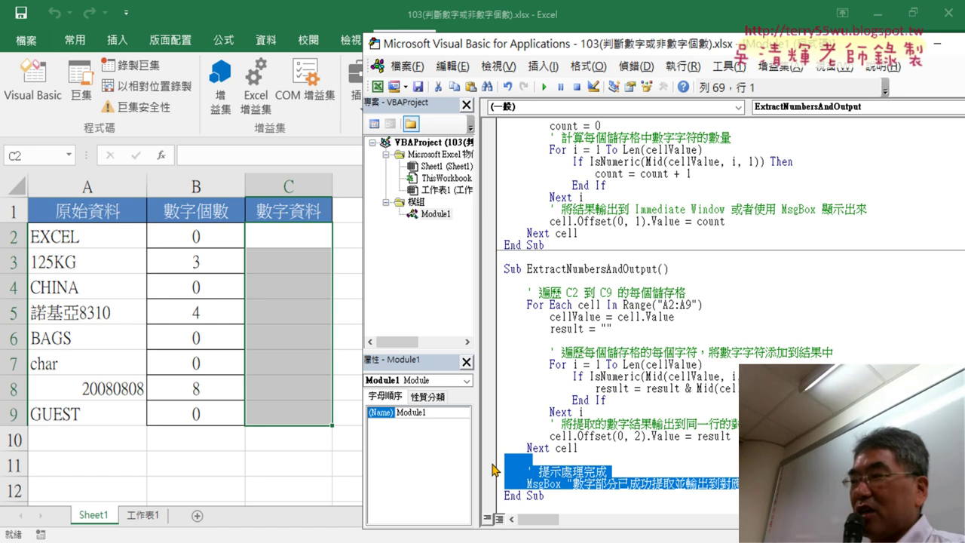
Delete the completion comment, MsgBox line, and blank lines after the Sub line, result = "" and between macros
key("Delete")
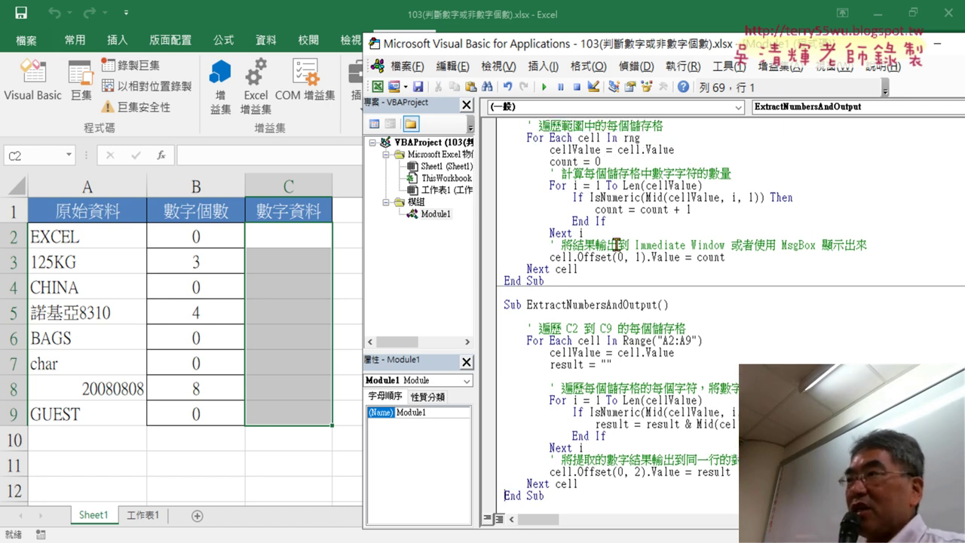
left_click(609, 280)
key("Delete")
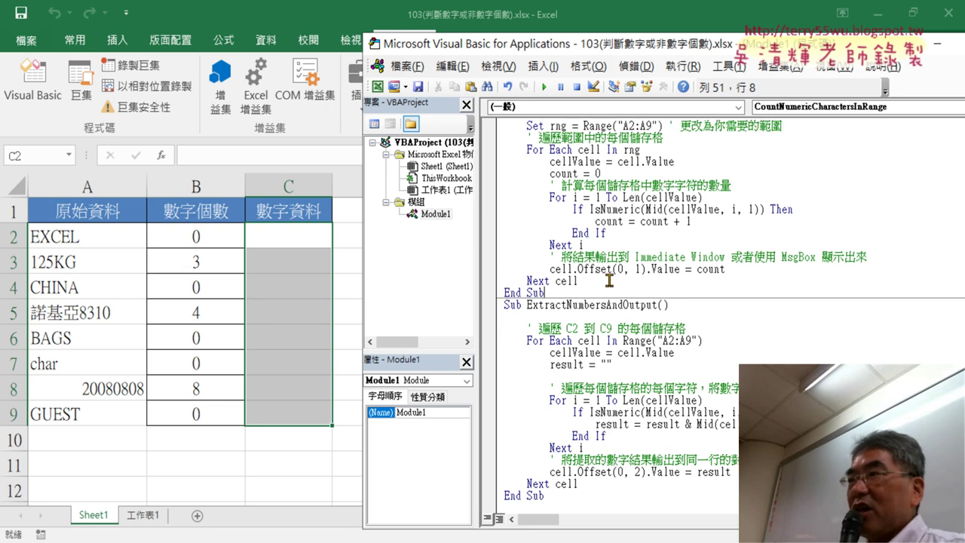
left_click(567, 174)
left_click(571, 363)
left_click(637, 366)
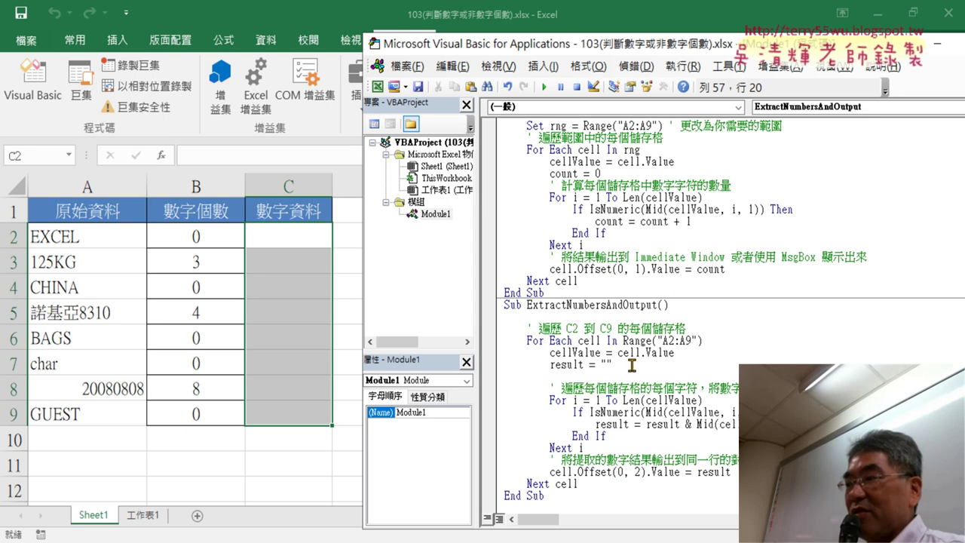
key("Delete")
left_click(701, 315)
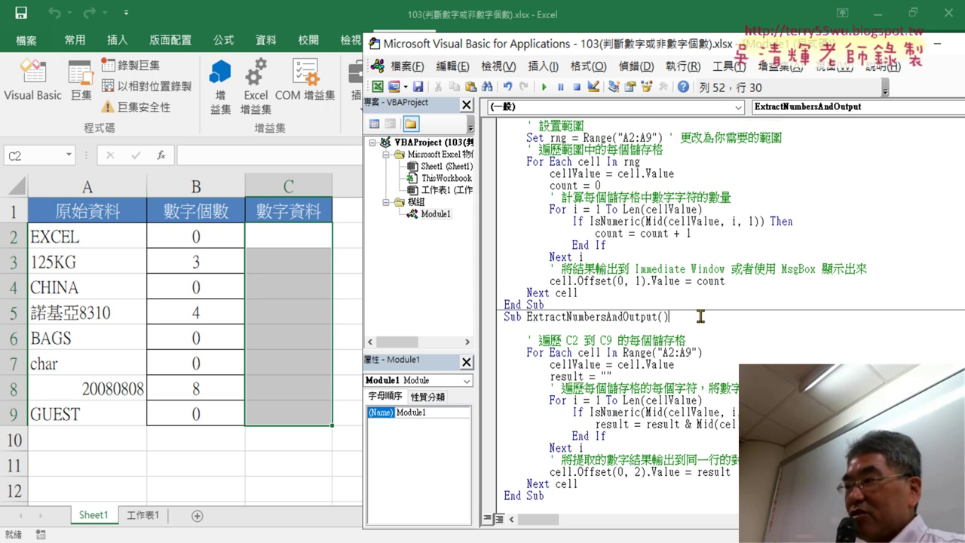
key("Delete")
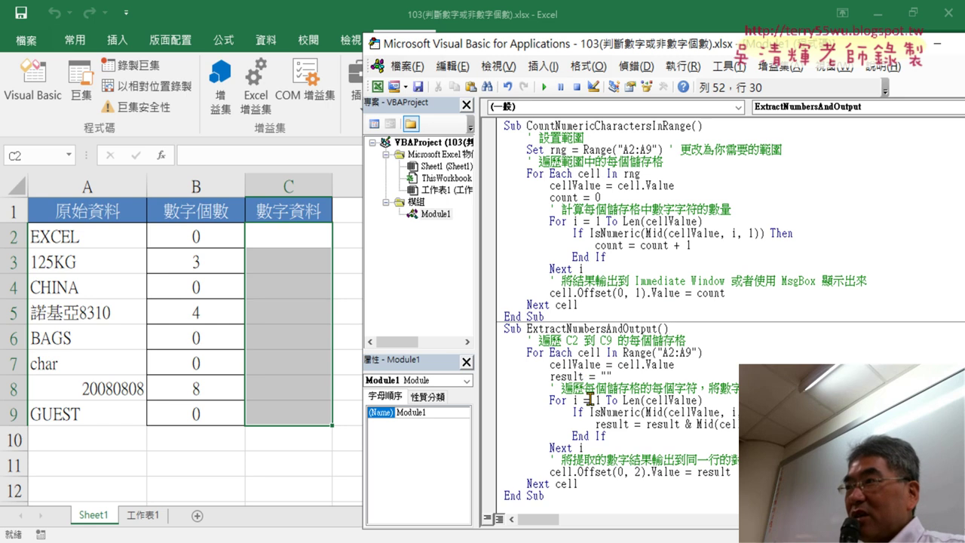
left_click_drag(551, 375, 611, 375)
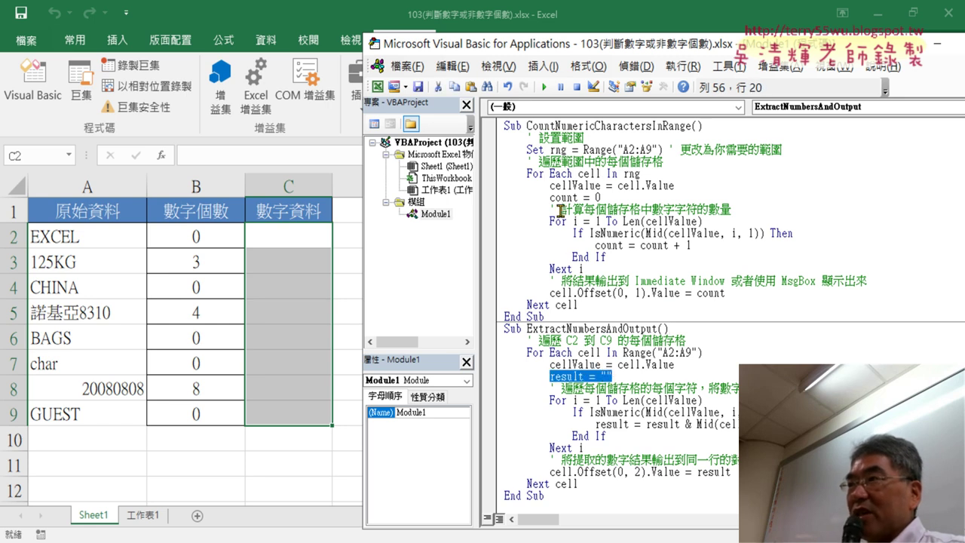
left_click(609, 386)
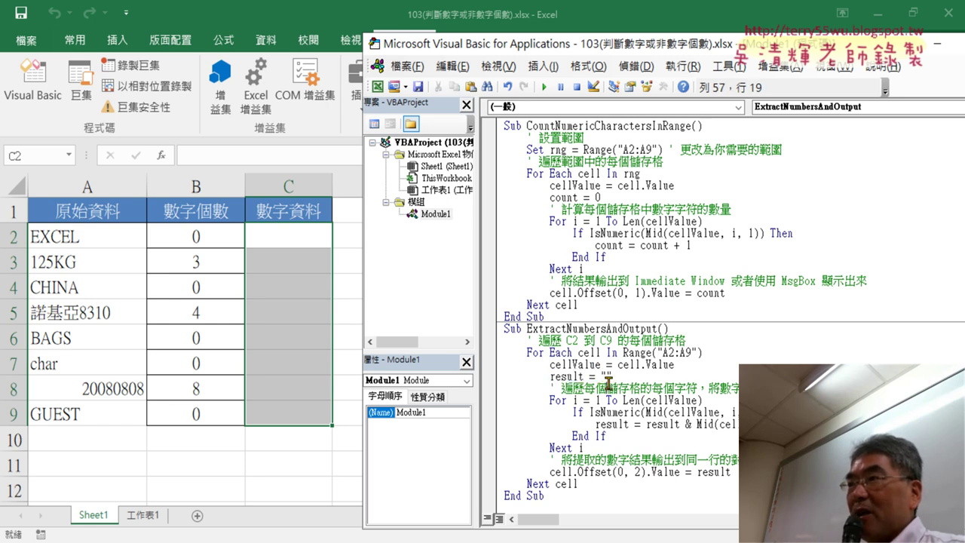
Run the macro to fill column C with 125, 8310 and 20080808, then select its code
left_click(544, 88)
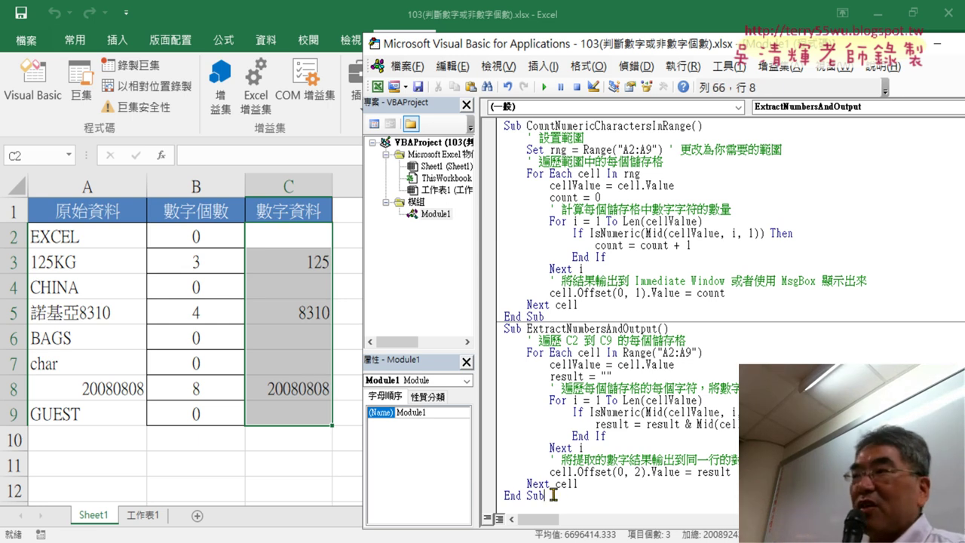
left_click_drag(562, 494, 499, 328)
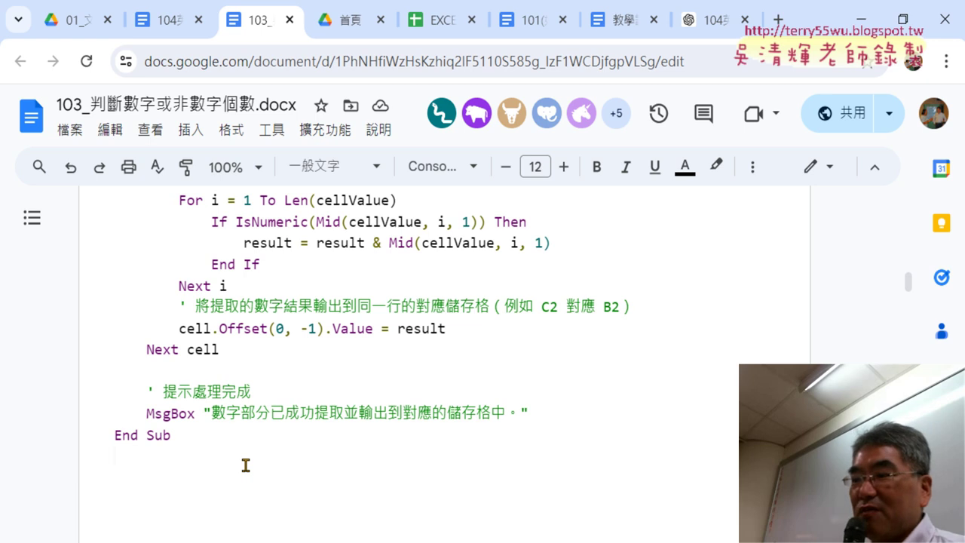
Paste the revised macro into the notes, separated from the earlier End Sub by a blank line
type("Sub ExtractNumbersAndOutput()     ' 遍歷 C2 到 C9 的每個儲存格     For Each cell In Range(\"A2:A9\")         cellValue = cell.Value         result = \"\"         ' 遍歷每個儲存格的每個字符，將數字字符添加到結果中         For i = 1 To Len(cellValue)             If IsNumeric(Mid(cellValue, i, 1)) Then                 result = result & Mid(cellValue, i, 1)             End If         Next i         ' 將提取的數字結果輸出到同一行的對應儲存格（例如 C2 對應 B2）         cell.Offset(0, 2).Value = result     Next cell End Sub")
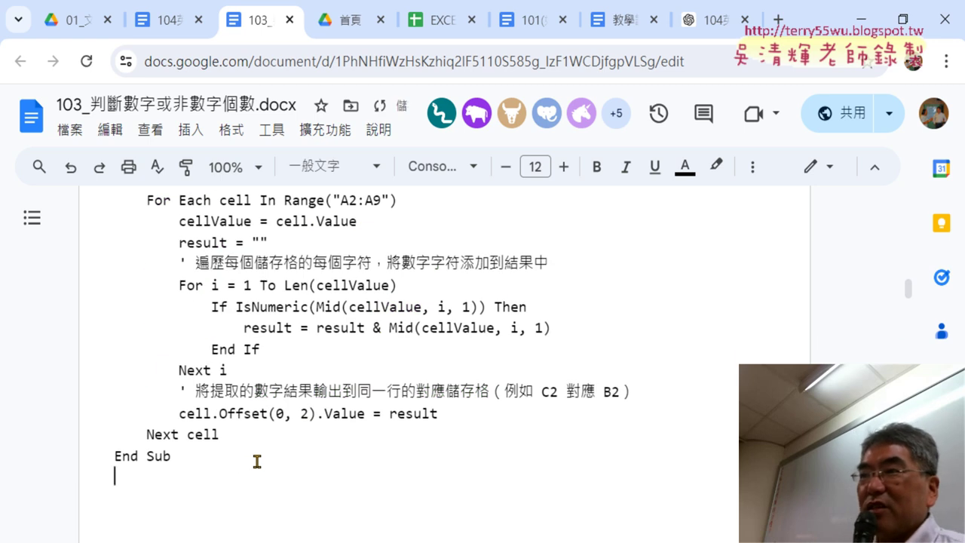
scroll(257, 462, "up", 3)
left_click(210, 329)
key("Return")
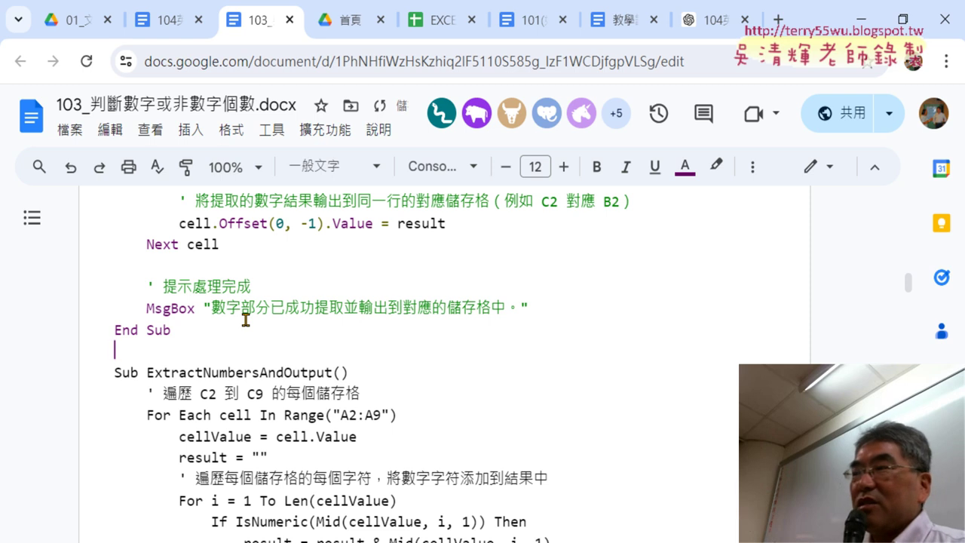
Highlight the earlier version's four Dim lines in yellow and remove the blank lines below them and after result = ""
scroll(275, 310, "up", 4)
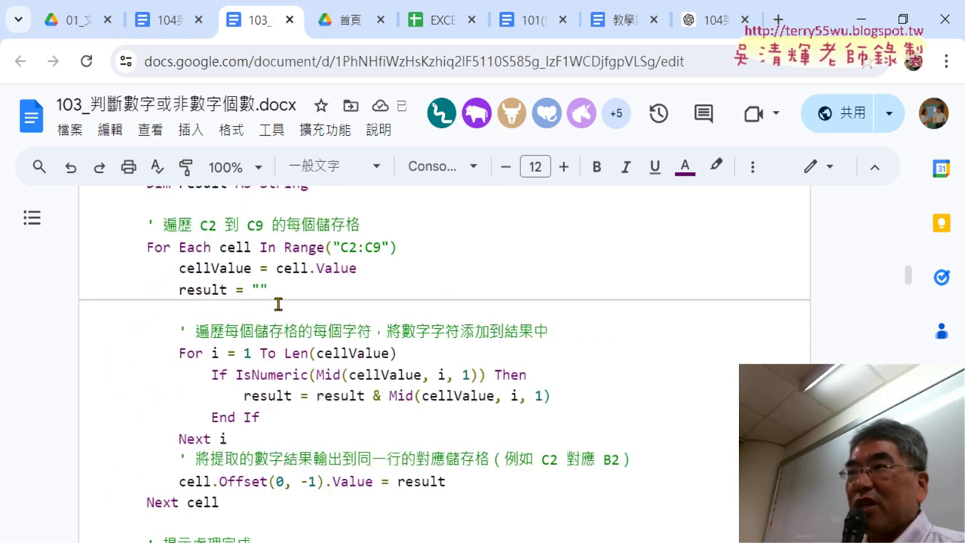
scroll(275, 304, "up", 2)
left_click_drag(308, 312, 69, 256)
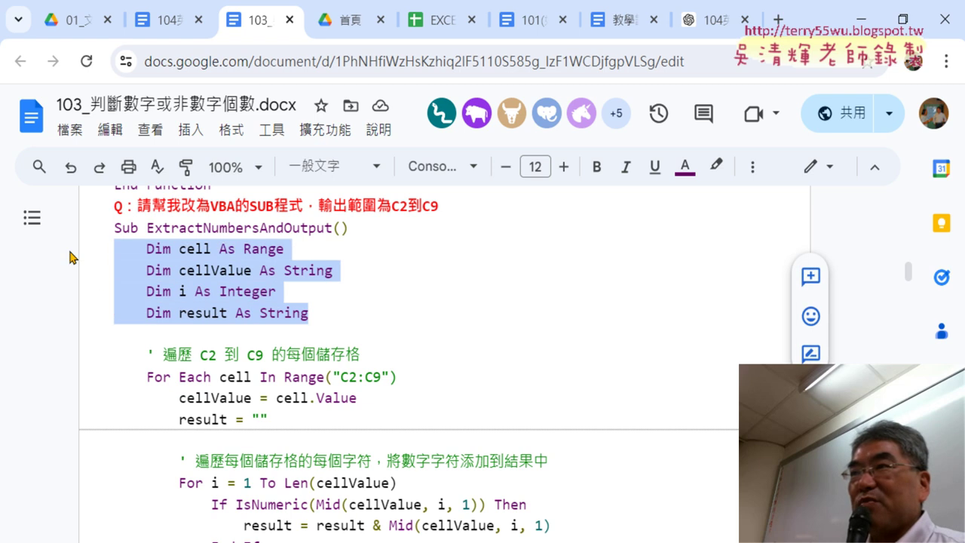
left_click(715, 166)
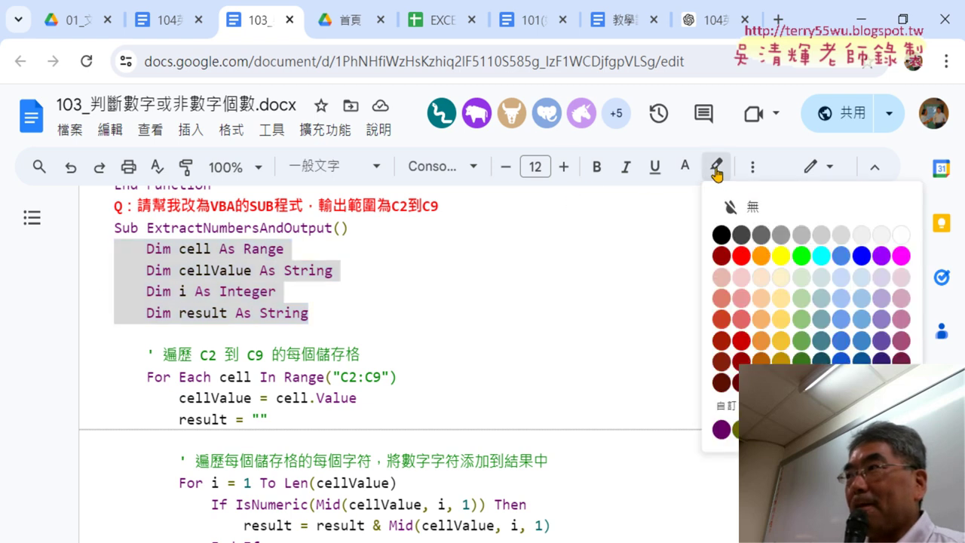
left_click(775, 251)
left_click(328, 313)
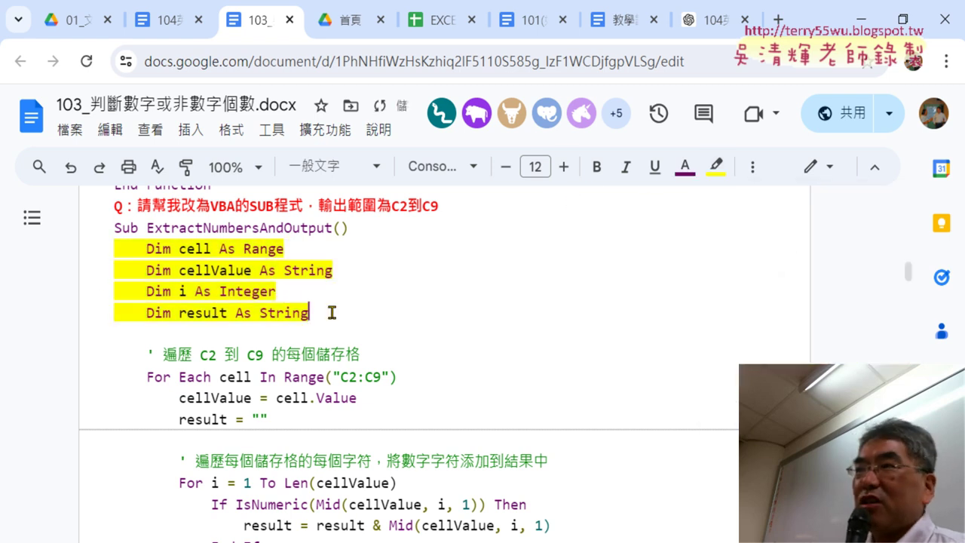
key("Delete")
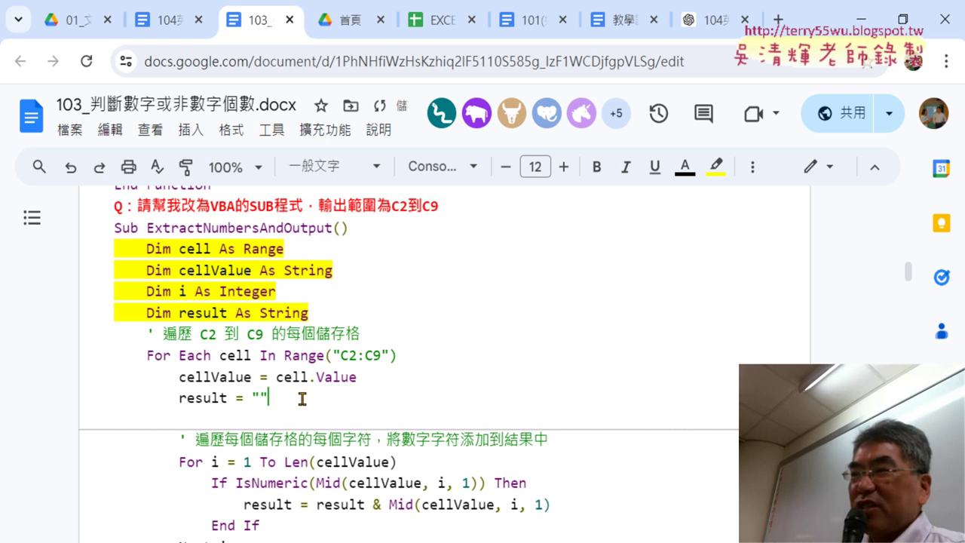
left_click(295, 397)
key("Delete")
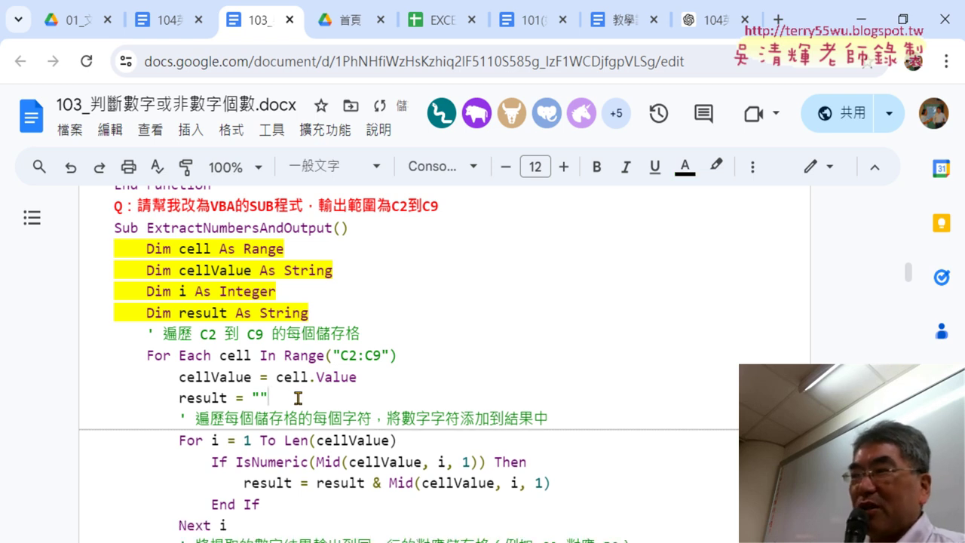
Highlight the earlier version's -1 offset and "C2:C9" range in yellow
scroll(298, 397, "down", 3)
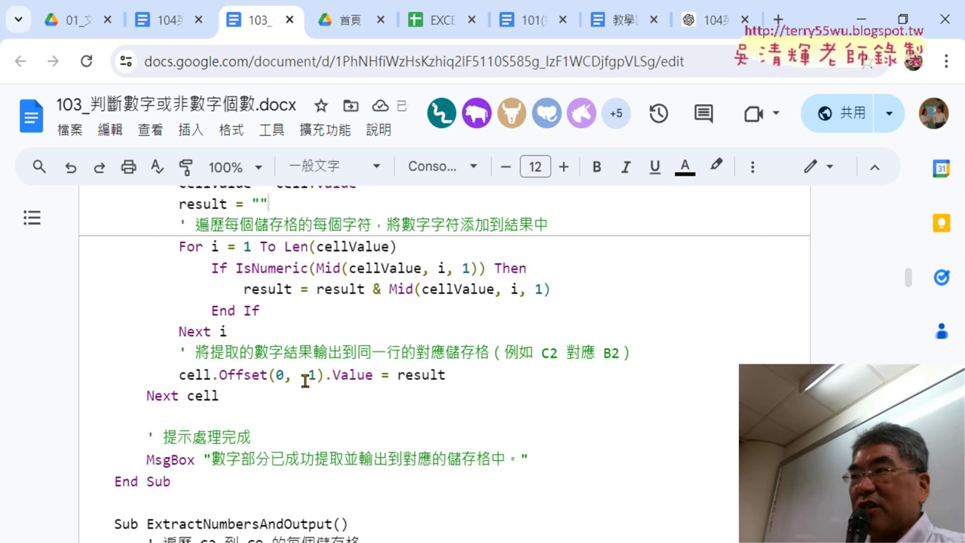
left_click_drag(311, 376, 317, 375)
left_click(714, 166)
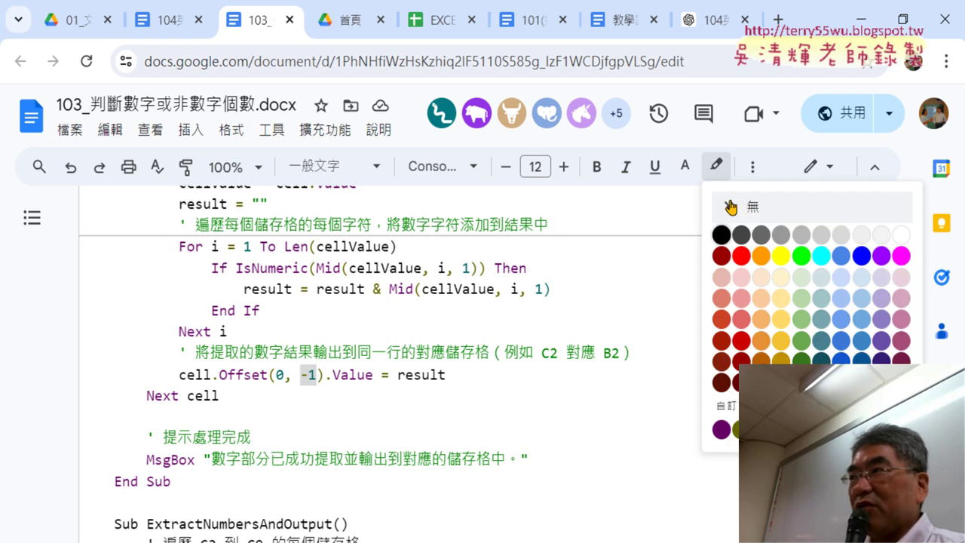
left_click(780, 255)
scroll(496, 307, "up", 3)
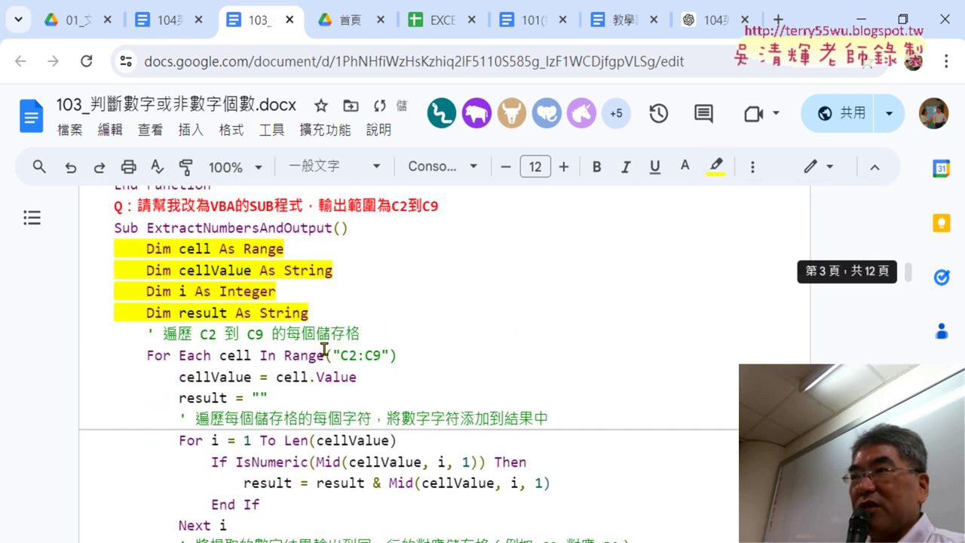
left_click_drag(332, 355, 389, 355)
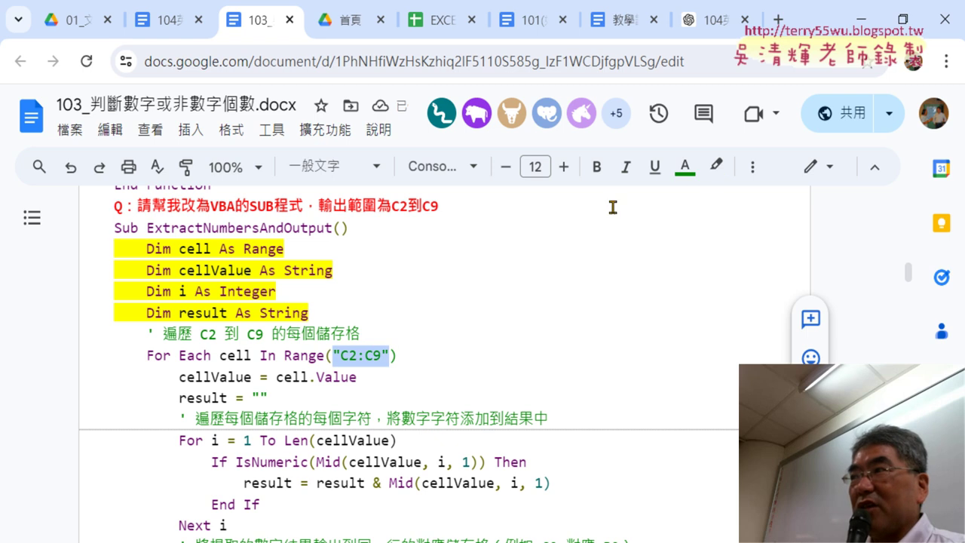
left_click(714, 165)
left_click(780, 255)
Delete the earlier version's completion comment, MsgBox lines and the empty line before End Sub
scroll(529, 301, "down", 1)
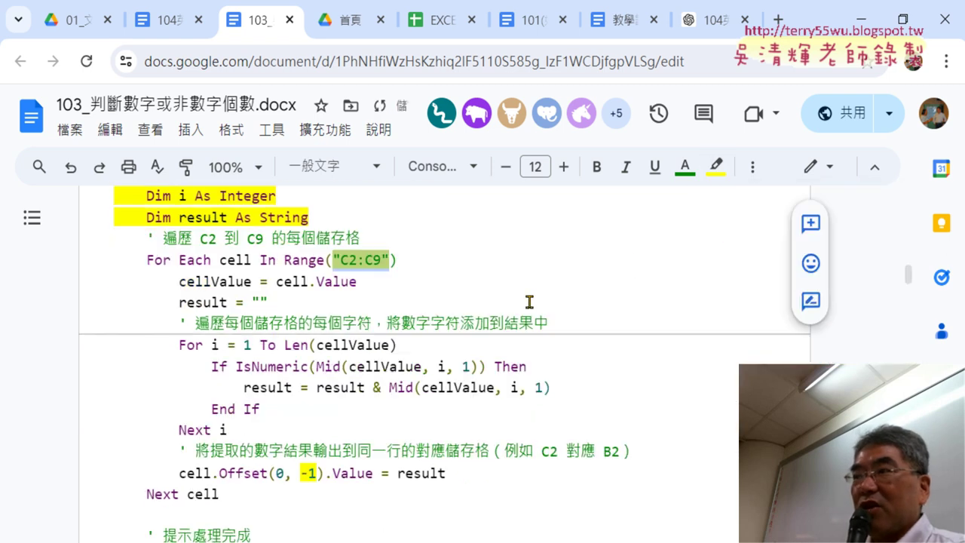
scroll(520, 303, "down", 2)
left_click_drag(546, 358, 113, 316)
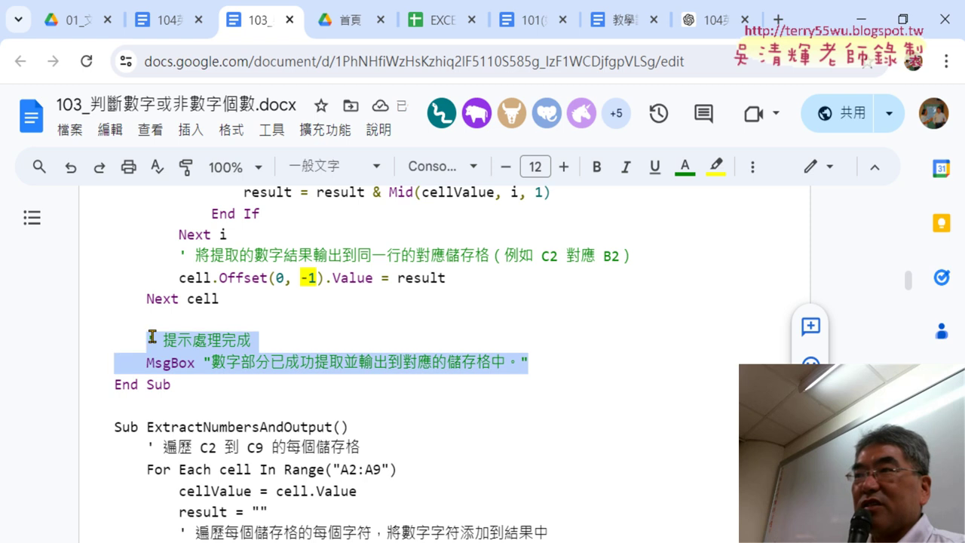
key("Delete")
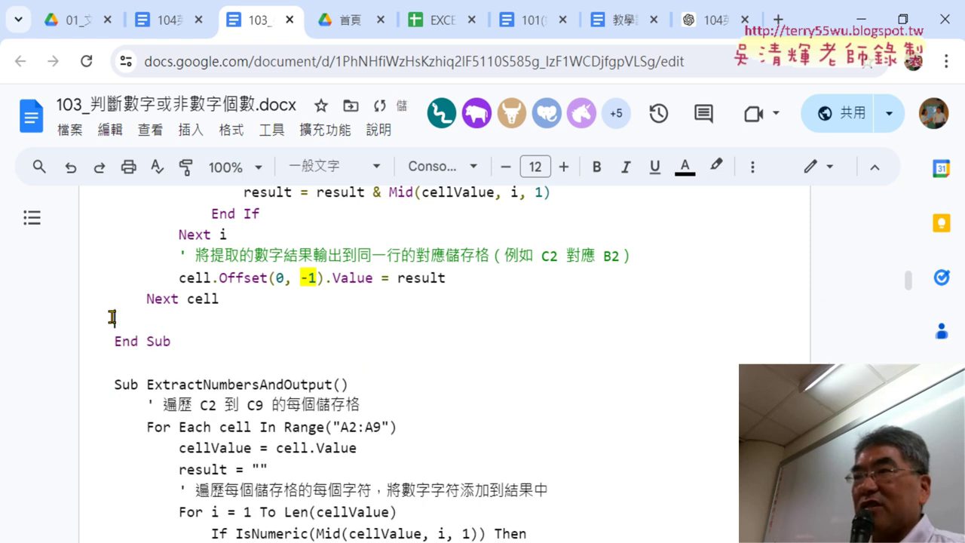
key("Delete")
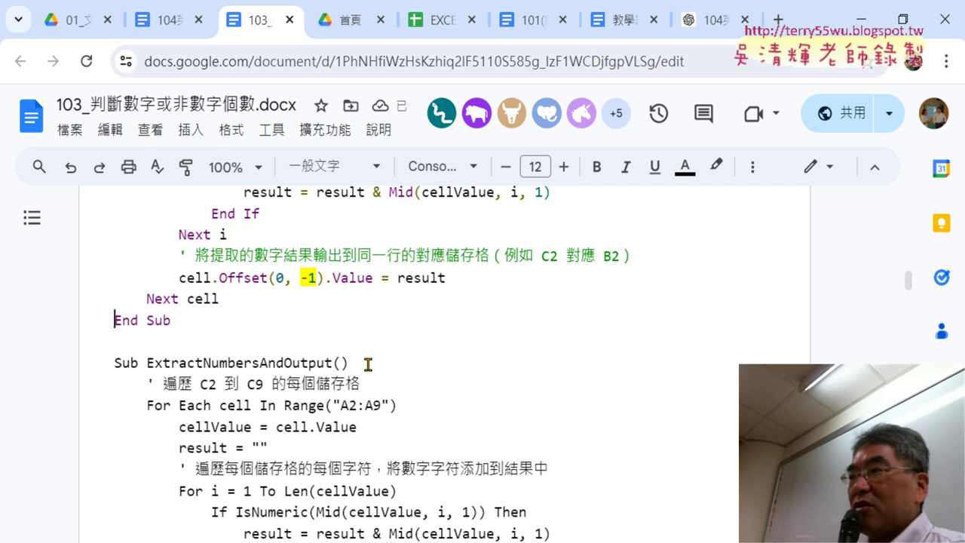
key("alt+Tab")
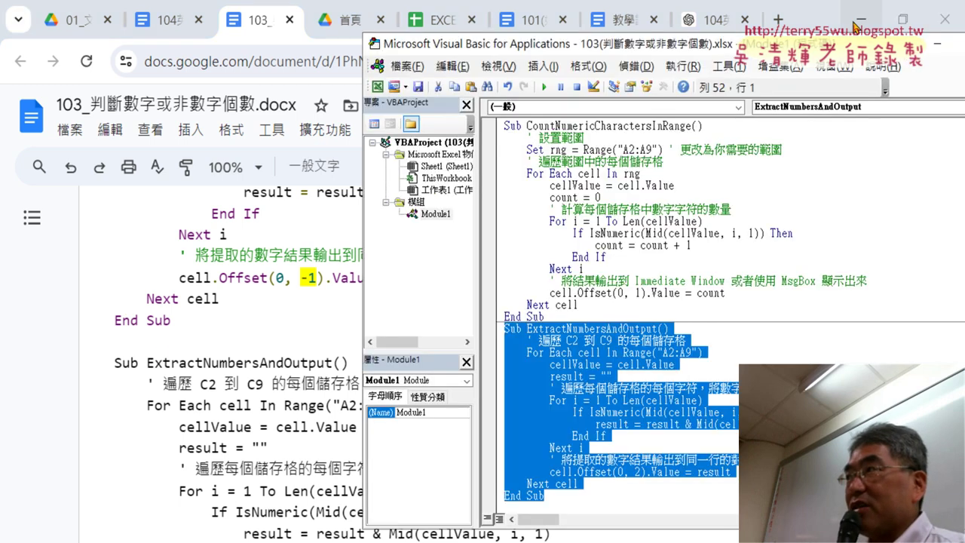
Minimize Chrome to show the Excel worksheet with 125, 8310 and 20080808 in column C
left_click(860, 20)
left_click(860, 19)
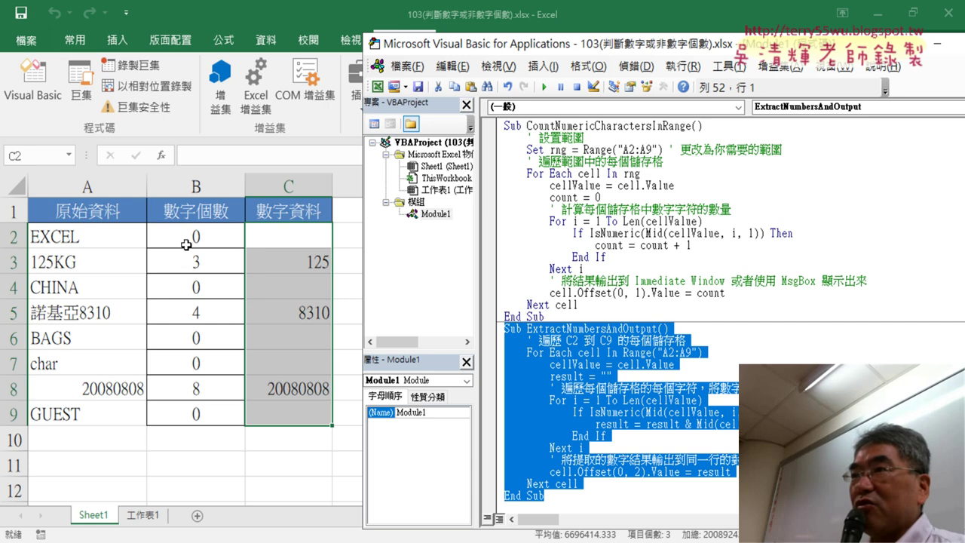